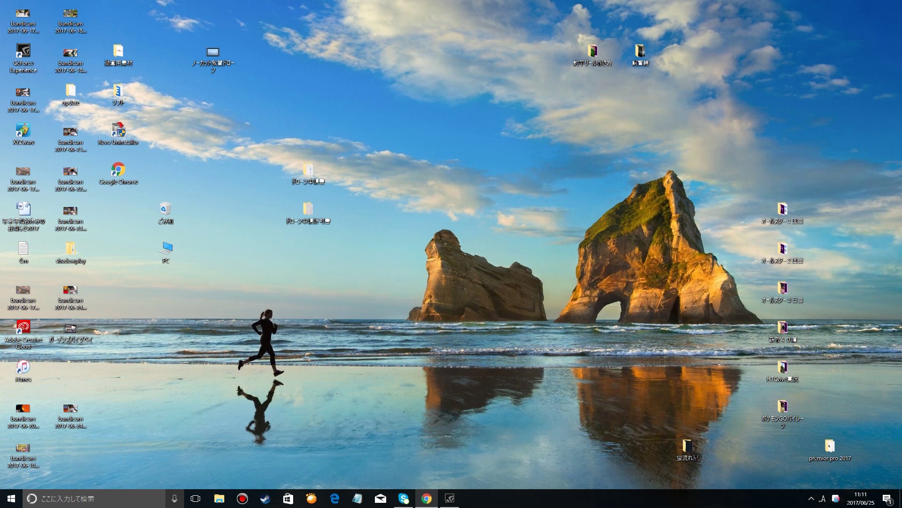
# - Search Windows for msconfig and open System Configuration (システム構成)
pyautogui.click(21, 499)
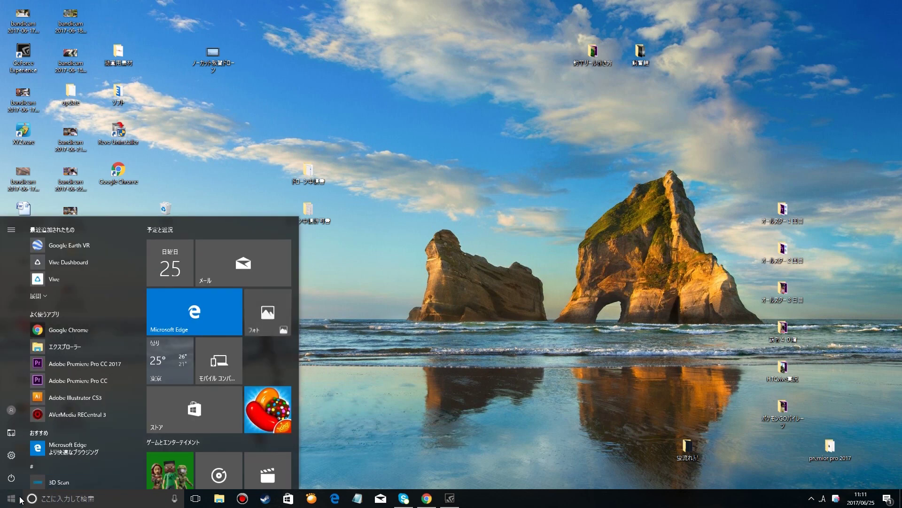
pyautogui.click(49, 499)
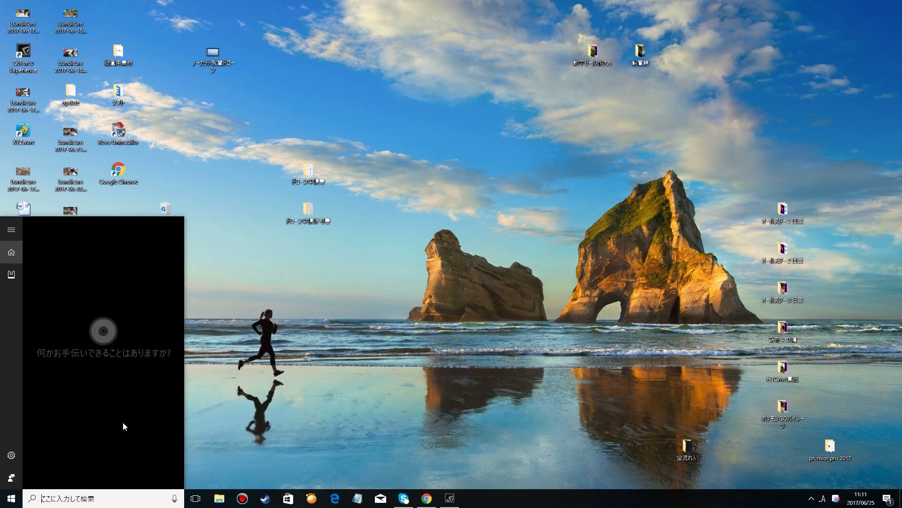
pyautogui.write('m')
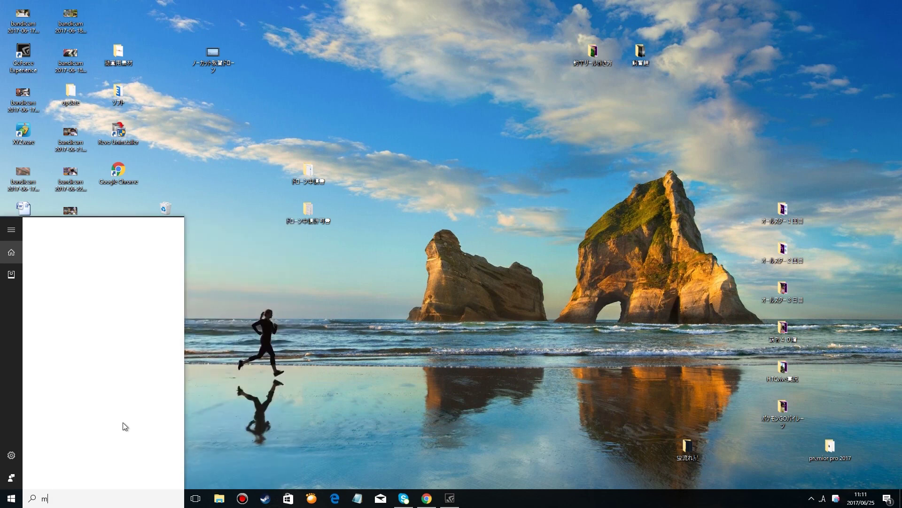
pyautogui.write('s')
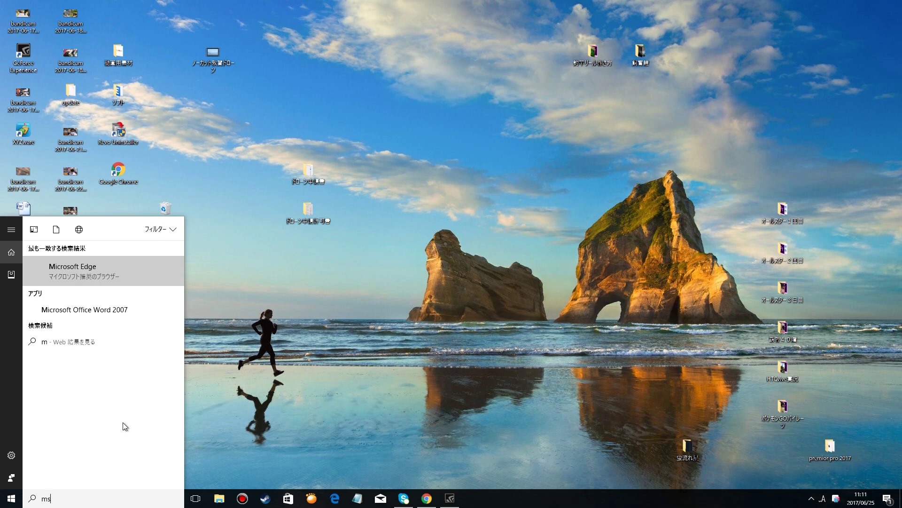
pyautogui.write('config')
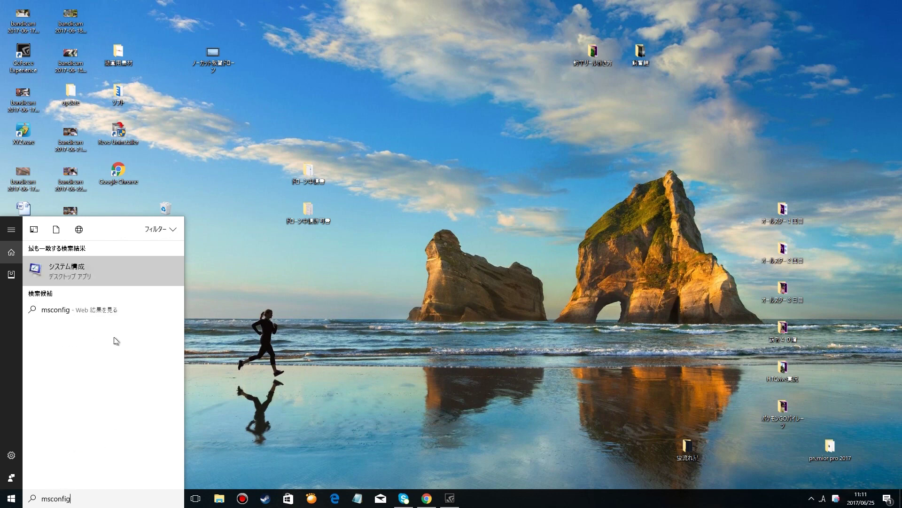
pyautogui.click(86, 269)
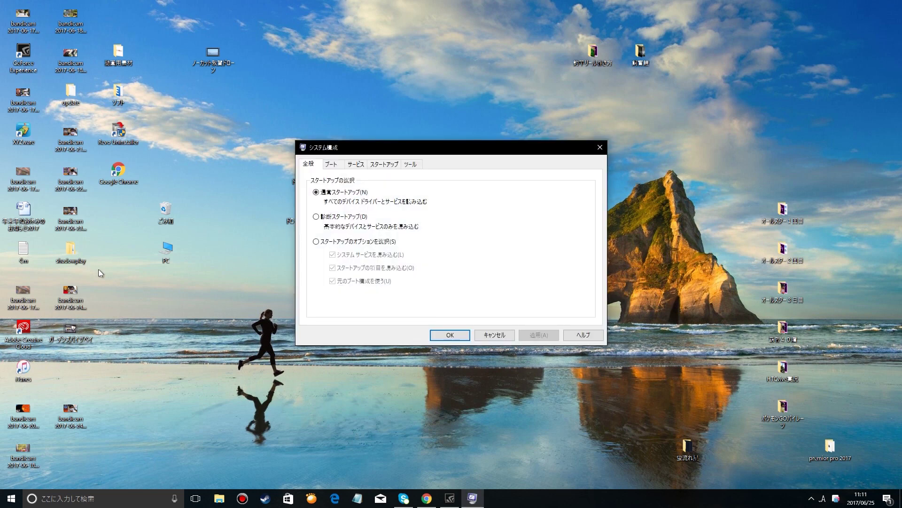
# - Select the selective startup option (スタートアップのオプションを選択) in System Configuration and open Task Manager's startup list
pyautogui.click(321, 242)
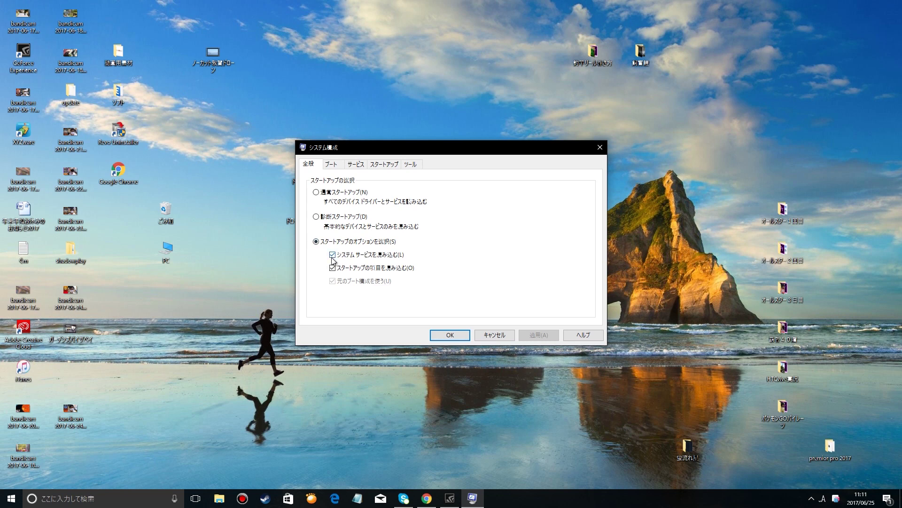
pyautogui.click(385, 167)
pyautogui.click(315, 167)
pyautogui.click(385, 166)
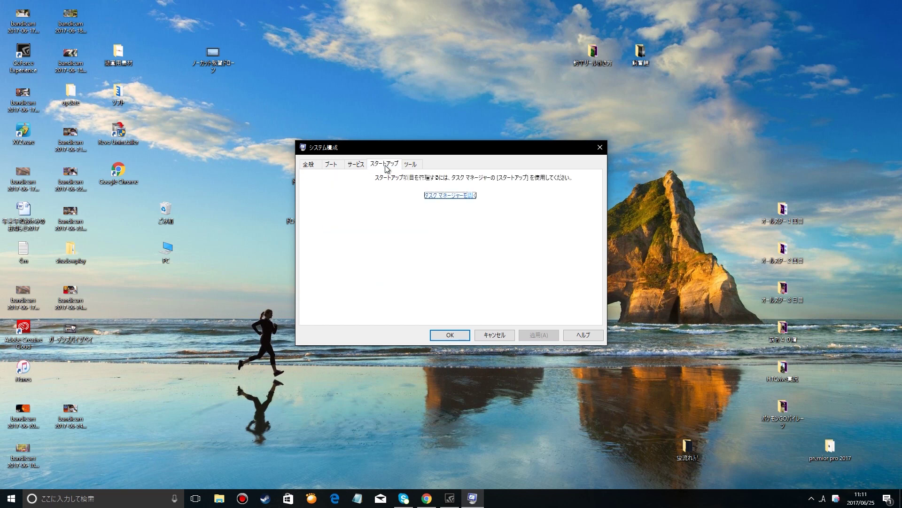
pyautogui.click(459, 197)
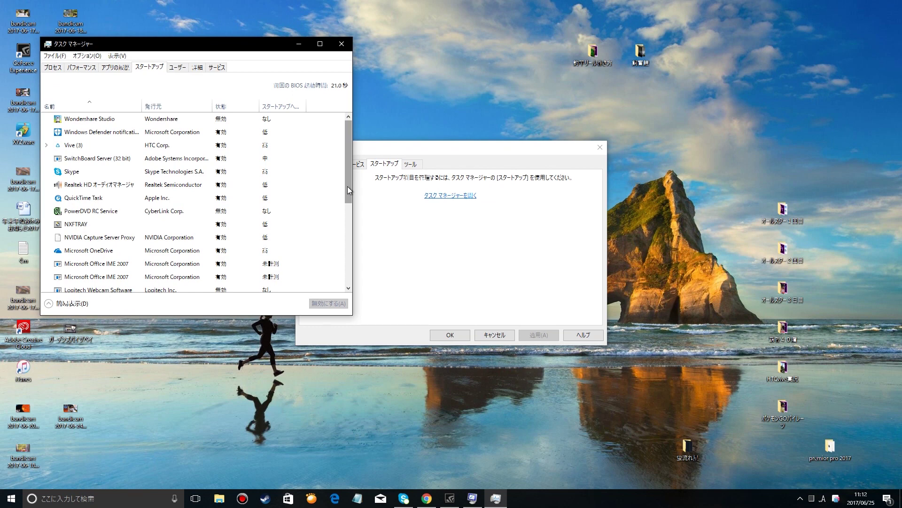
# - Disable unneeded startup programs, including NXFTRAY and SwitchBoard Server (32 bit), and close Task Manager and System Configuration
pyautogui.moveTo(348, 186); pyautogui.dragTo(352, 152)
pyautogui.moveTo(350, 154)
pyautogui.mouseDown()
pyautogui.moveTo(345, 257)
pyautogui.moveTo(342, 155)
pyautogui.mouseUp()
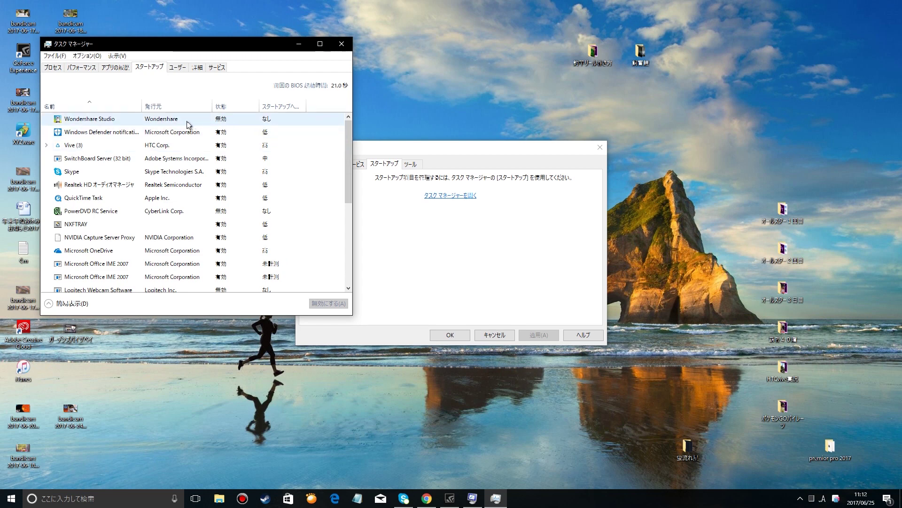
pyautogui.click(126, 121)
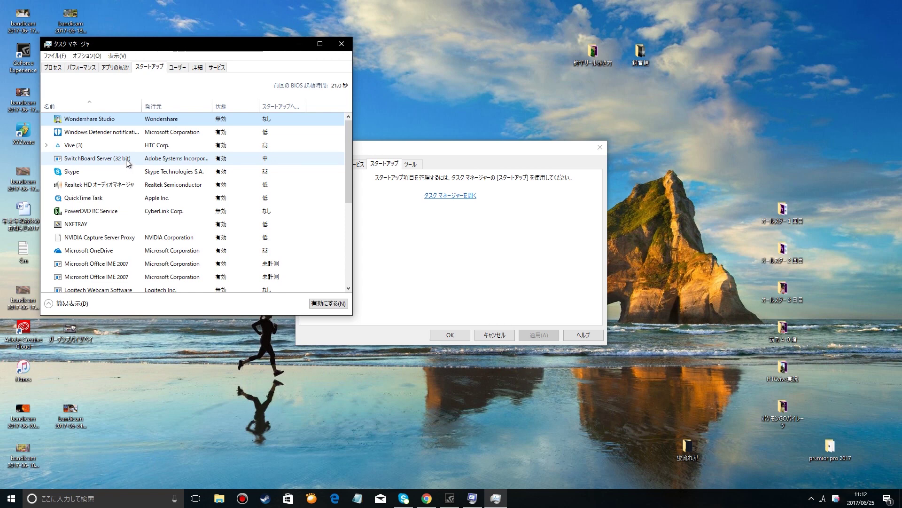
pyautogui.click(126, 216)
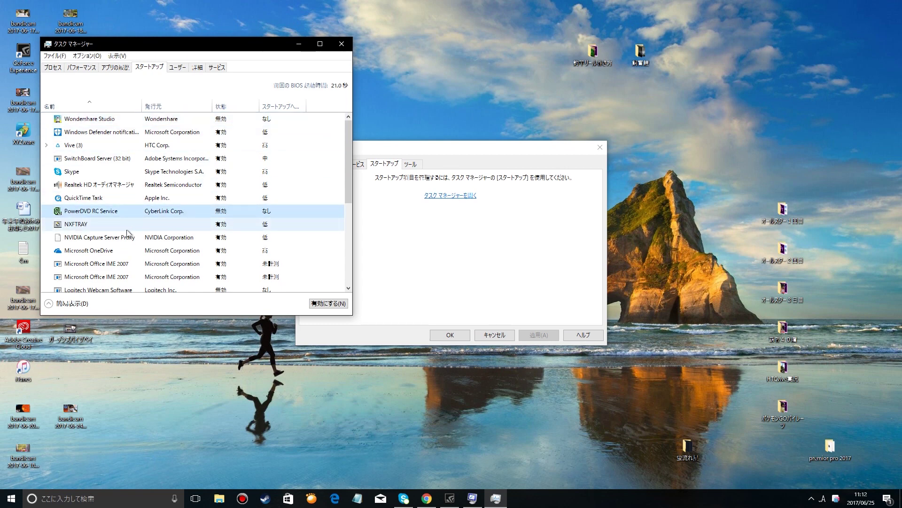
pyautogui.click(102, 228)
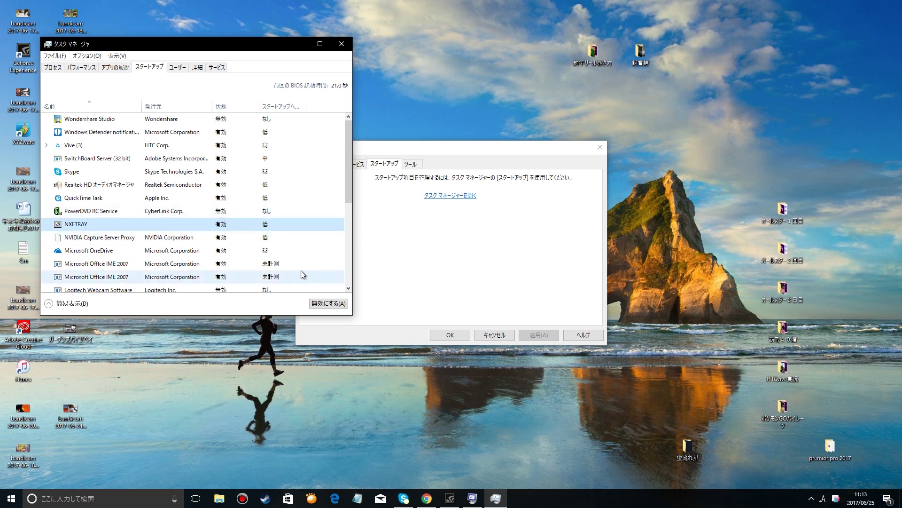
pyautogui.click(326, 304)
pyautogui.click(326, 304)
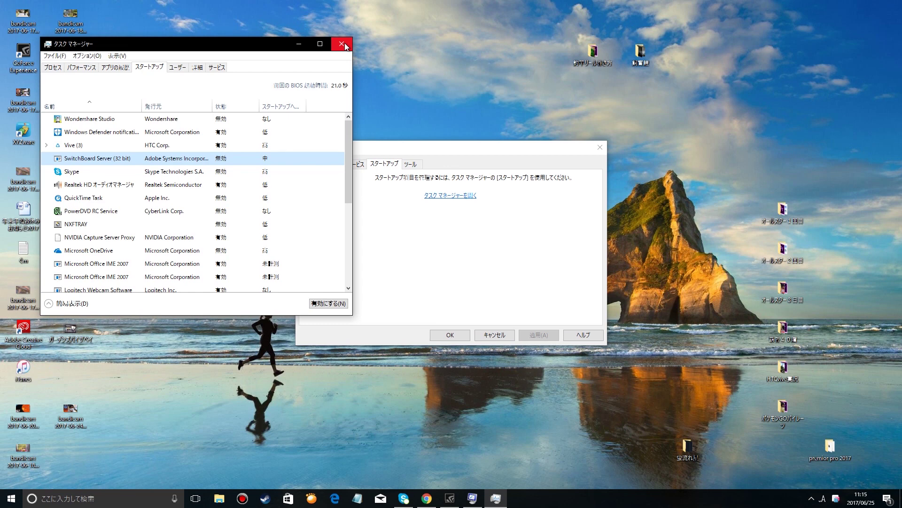
pyautogui.click(345, 45)
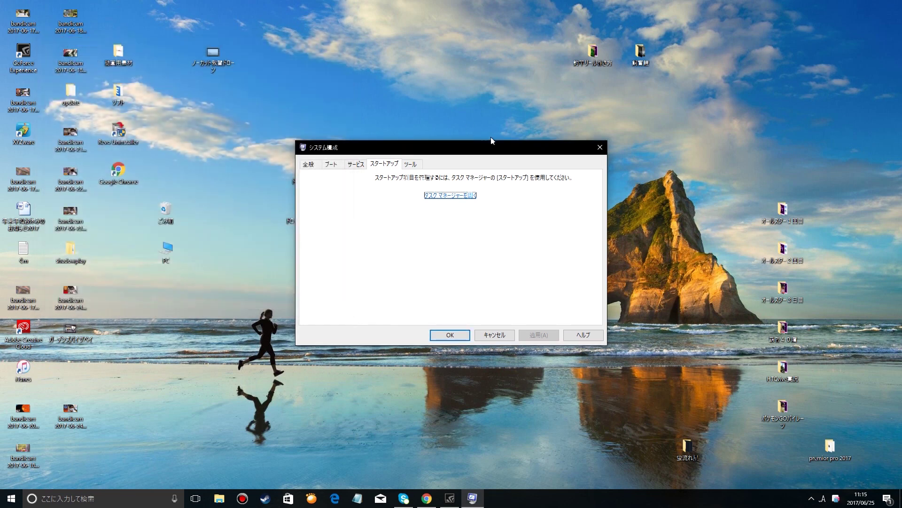
pyautogui.click(600, 147)
# - Search Windows for クリーン and launch Disk Cleanup
pyautogui.click(78, 498)
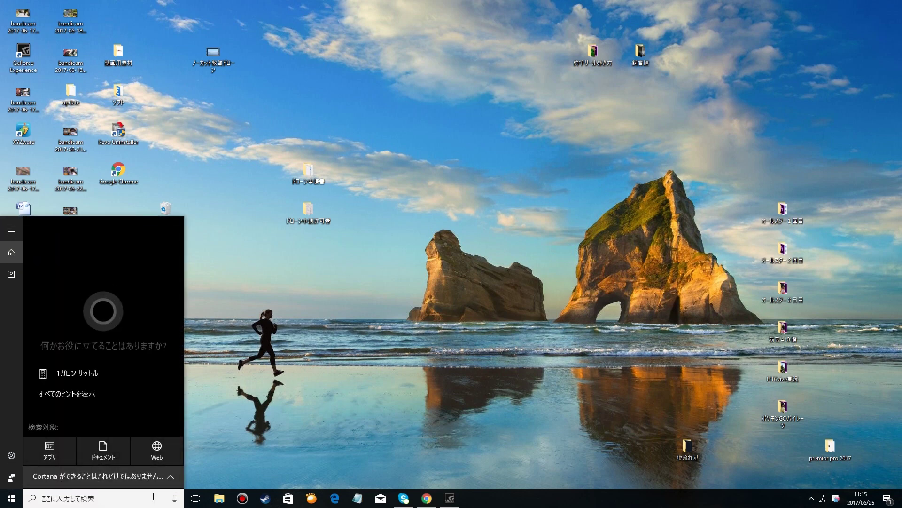
pyautogui.write('く')
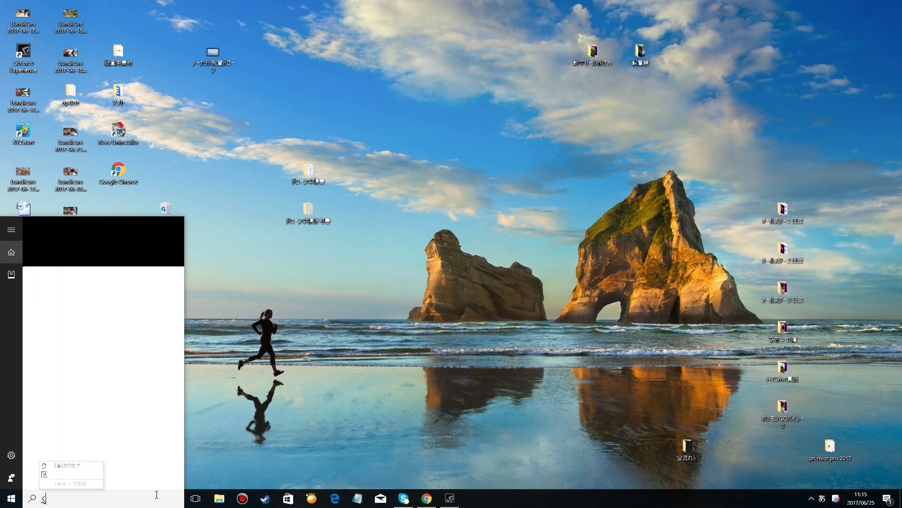
pyautogui.write('りーnn')
pyautogui.press('space')
pyautogui.press('Return')
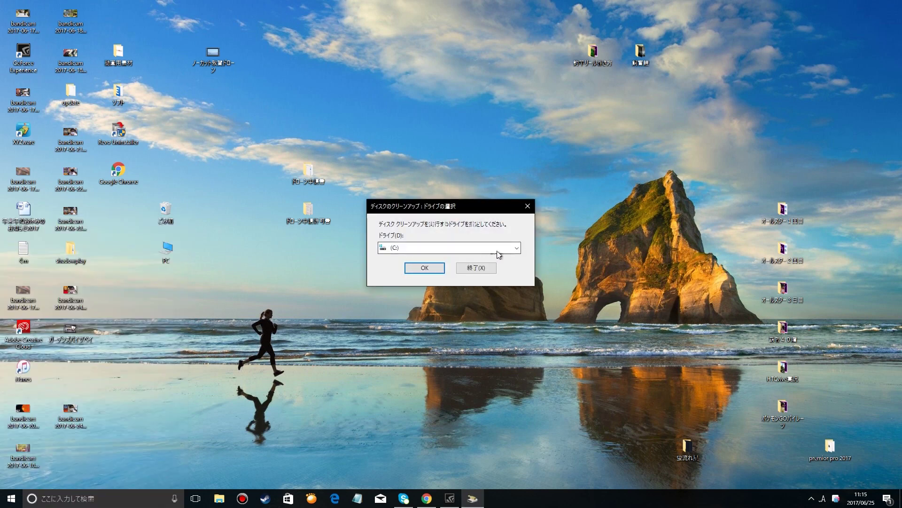
# - Scan drive C: for removable files, including system files, with Disk Cleanup
pyautogui.click(512, 249)
pyautogui.click(504, 259)
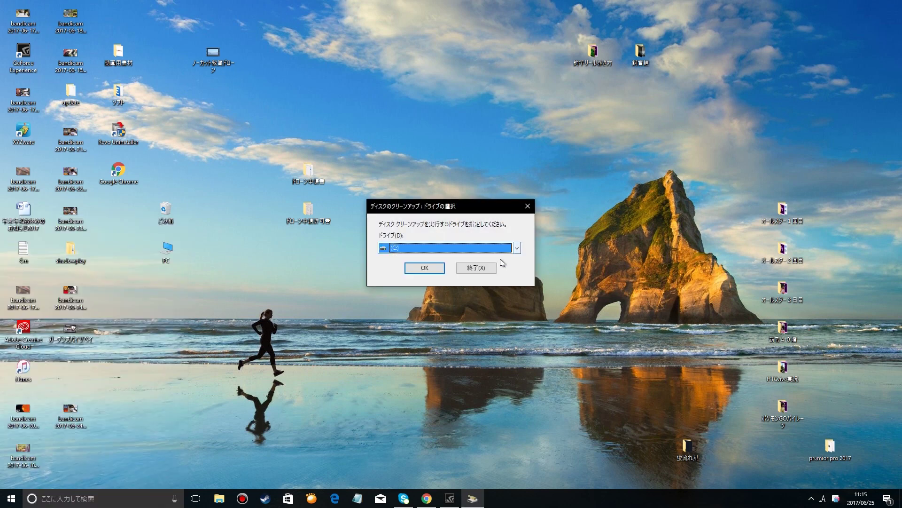
pyautogui.click(425, 268)
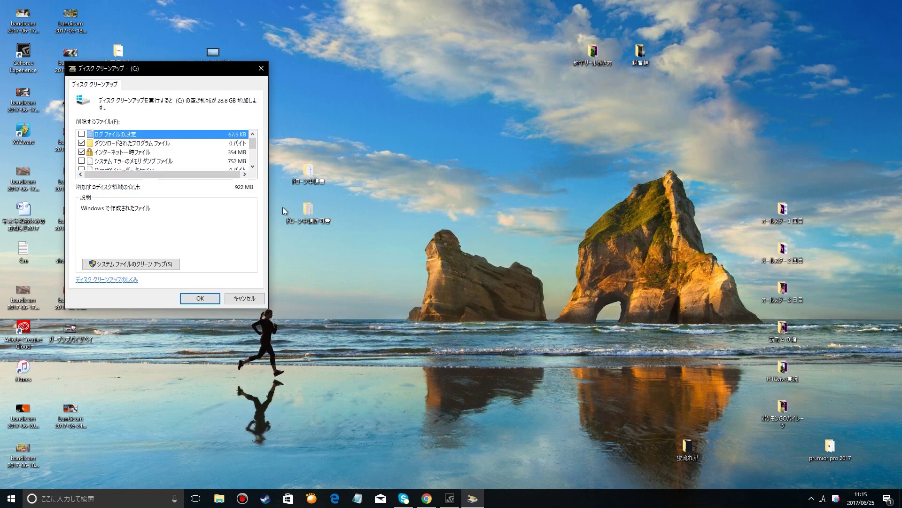
pyautogui.moveTo(253, 146); pyautogui.dragTo(253, 171)
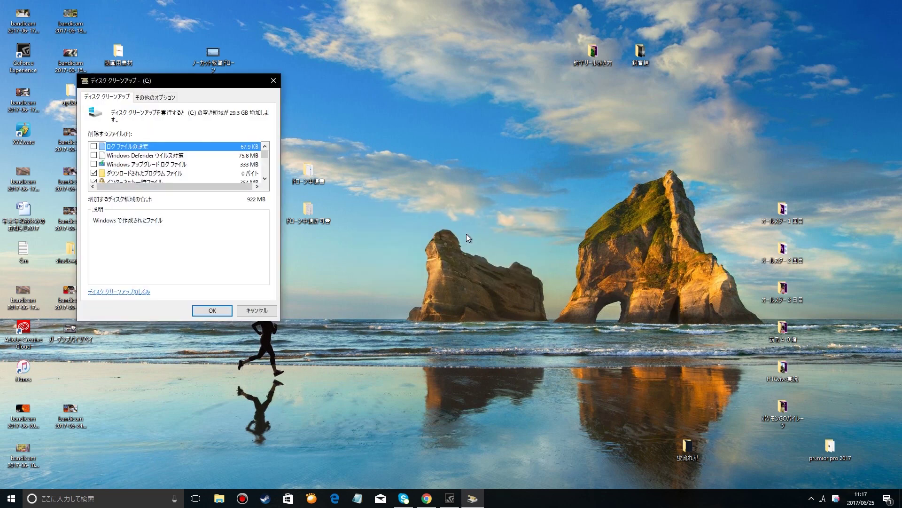
# - Mark the Windows Defender files, Windows upgrade log files, temporary Windows installation files, temporary files and recycle bin for deletion
pyautogui.moveTo(266, 154)
pyautogui.mouseDown()
pyautogui.moveTo(265, 169)
pyautogui.moveTo(265, 144)
pyautogui.mouseUp()
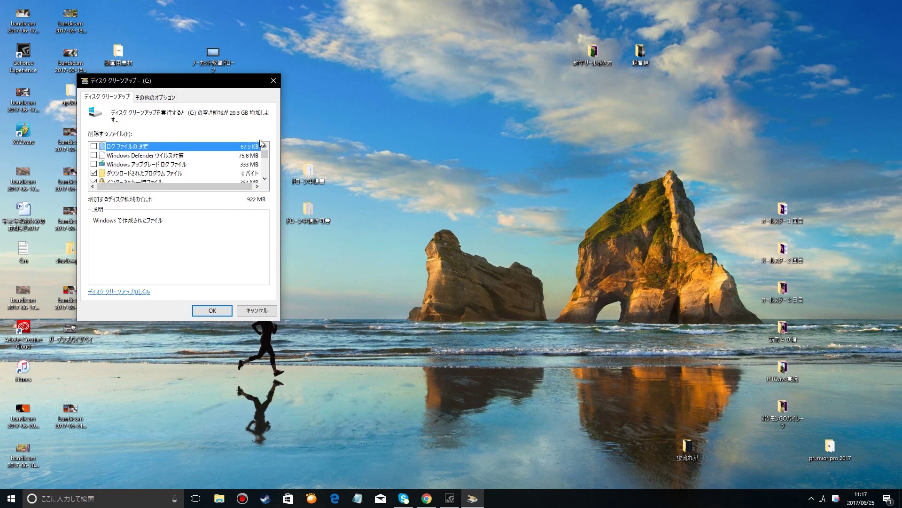
pyautogui.click(94, 155)
pyautogui.click(94, 164)
pyautogui.moveTo(265, 155); pyautogui.dragTo(265, 172)
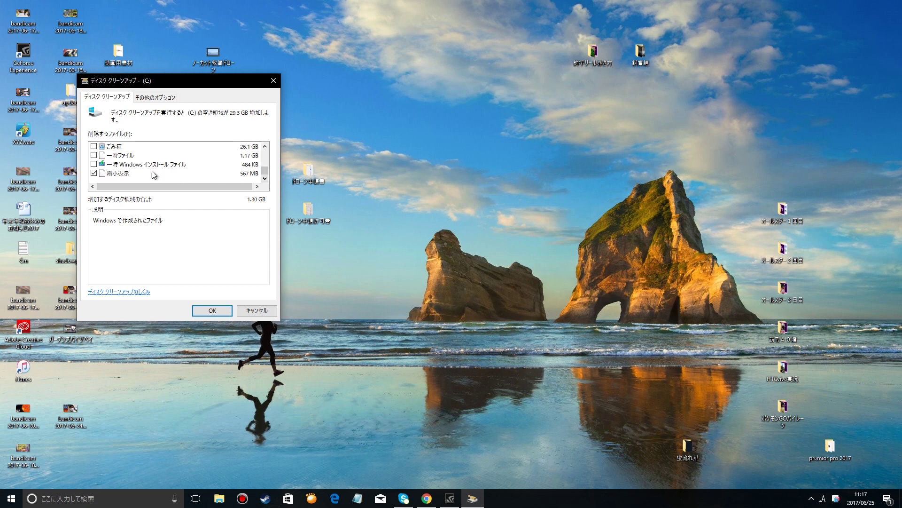
pyautogui.click(93, 164)
pyautogui.click(93, 155)
pyautogui.click(94, 146)
# - Also mark the system error memory dump files and DirectX shader cache, and permanently delete all selected files
pyautogui.scroll(1, 266, 170)
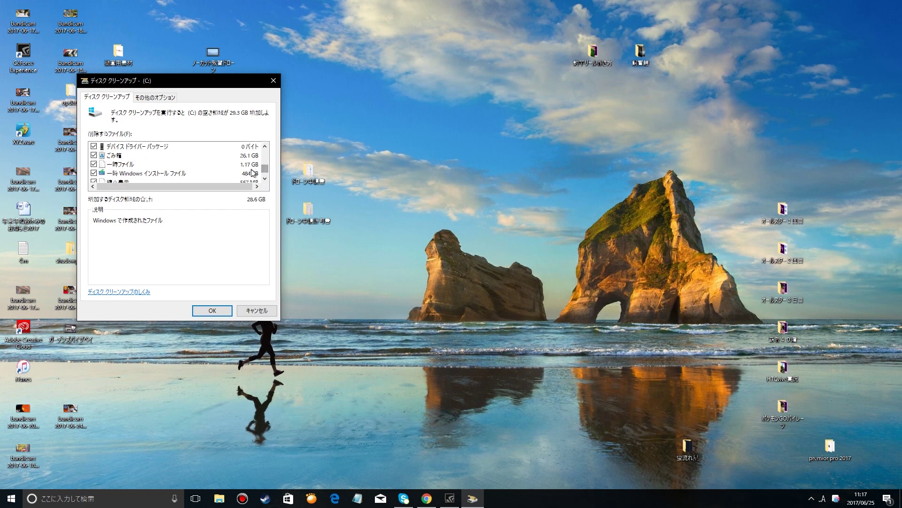
pyautogui.moveTo(263, 170)
pyautogui.mouseDown()
pyautogui.moveTo(264, 151)
pyautogui.moveTo(264, 162)
pyautogui.mouseUp()
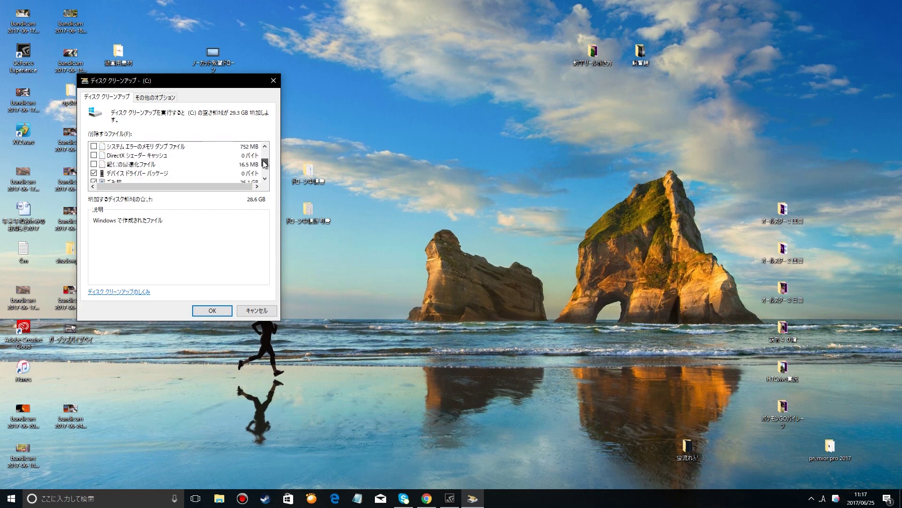
pyautogui.click(100, 149)
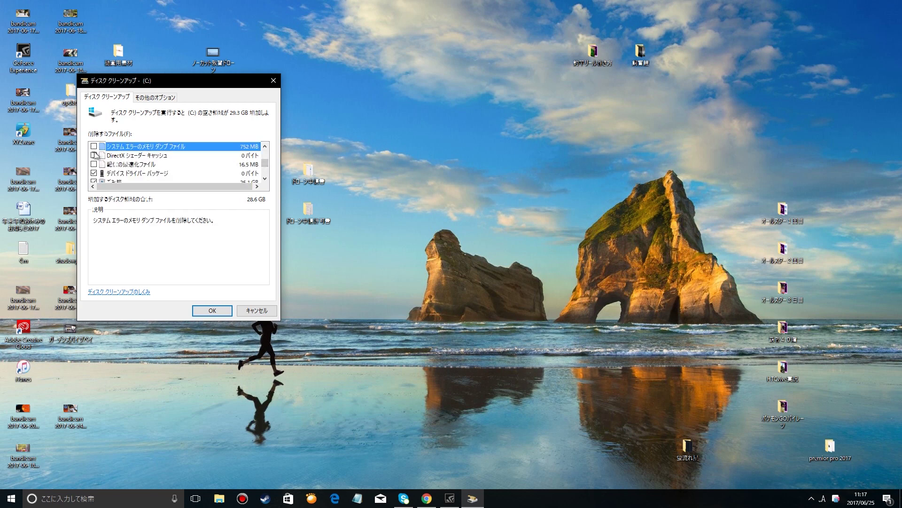
pyautogui.click(94, 146)
pyautogui.click(93, 155)
pyautogui.moveTo(265, 162); pyautogui.dragTo(265, 170)
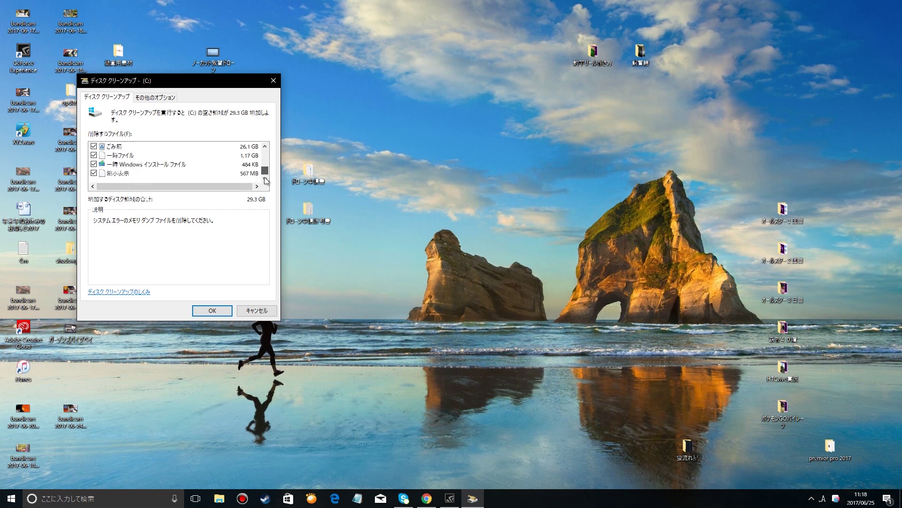
pyautogui.click(211, 312)
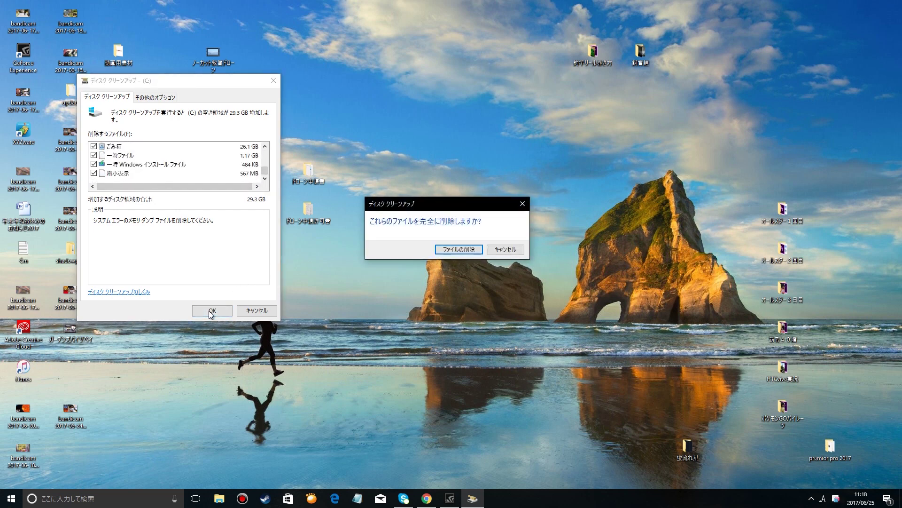
pyautogui.click(476, 251)
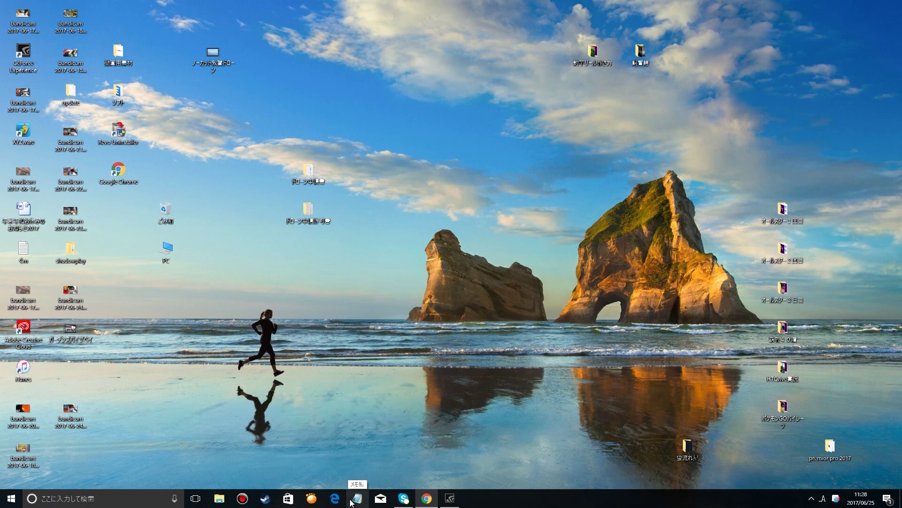
# - Switch to Google Chrome and search Yahoo! JAPAN for CCleaner
pyautogui.click(426, 498)
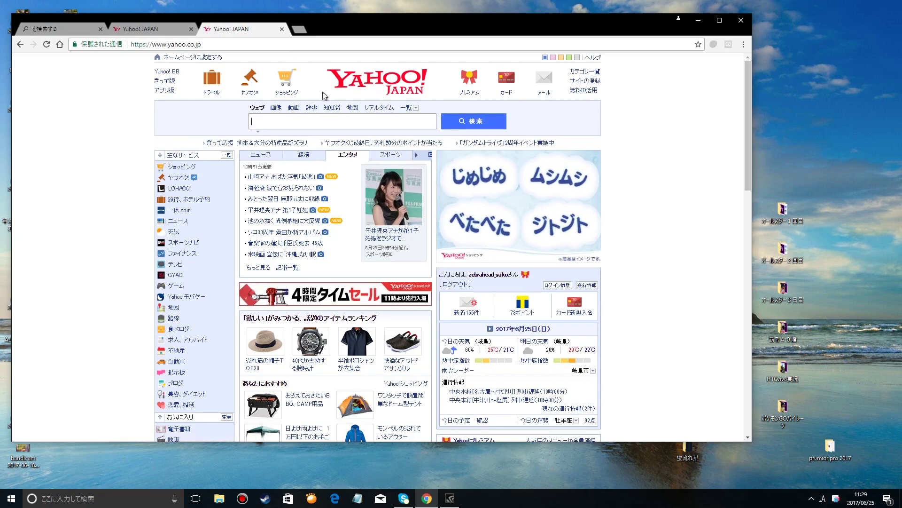
pyautogui.click(295, 122)
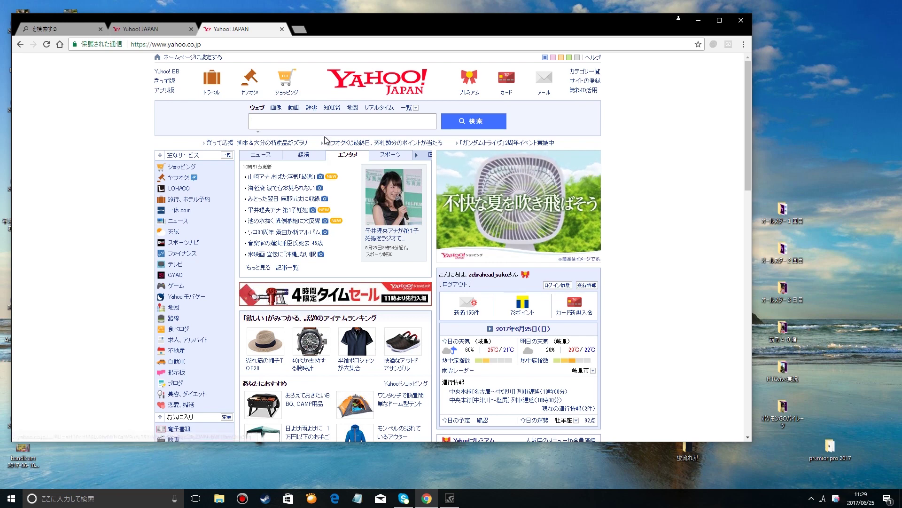
pyautogui.write('CC')
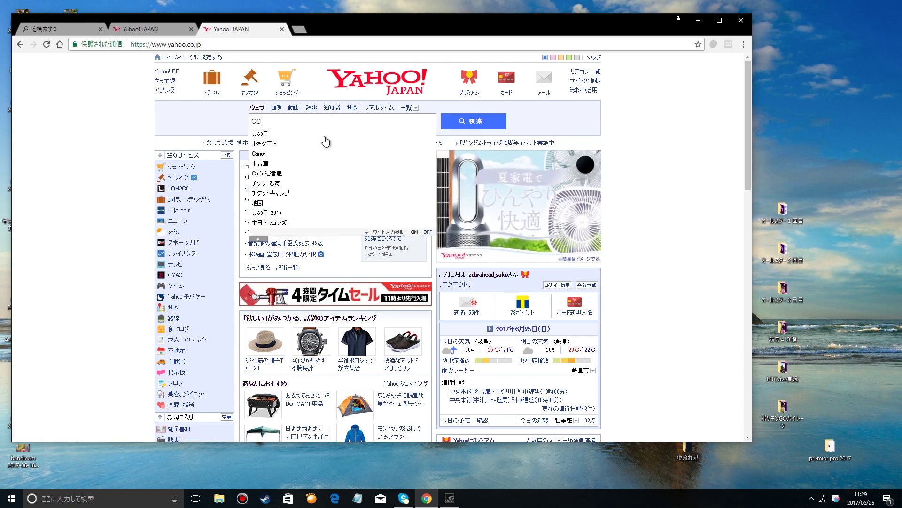
pyautogui.write('leaner')
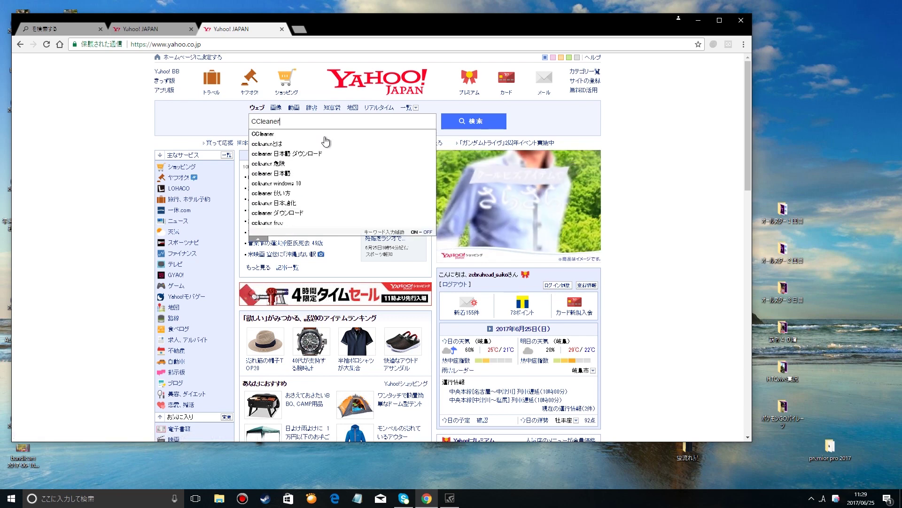
pyautogui.press('Return')
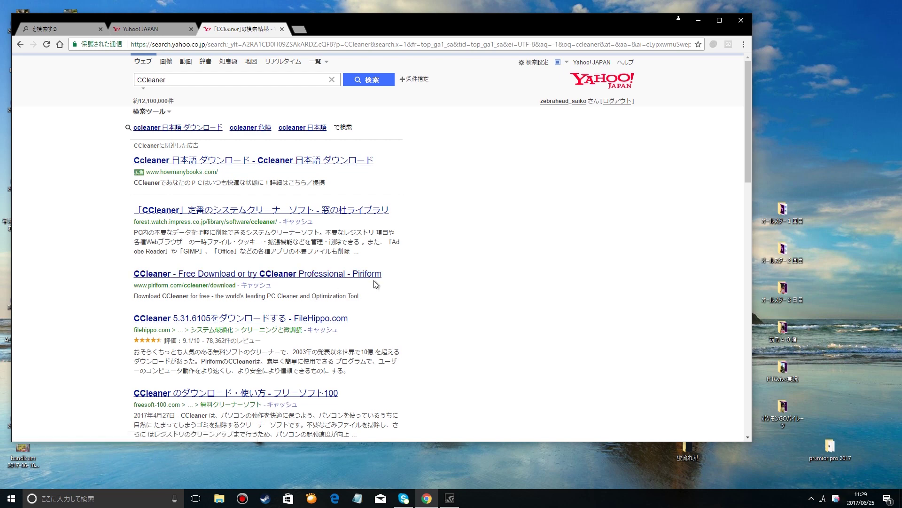
pyautogui.scroll(-2, 361, 290)
pyautogui.scroll(-4, 357, 286)
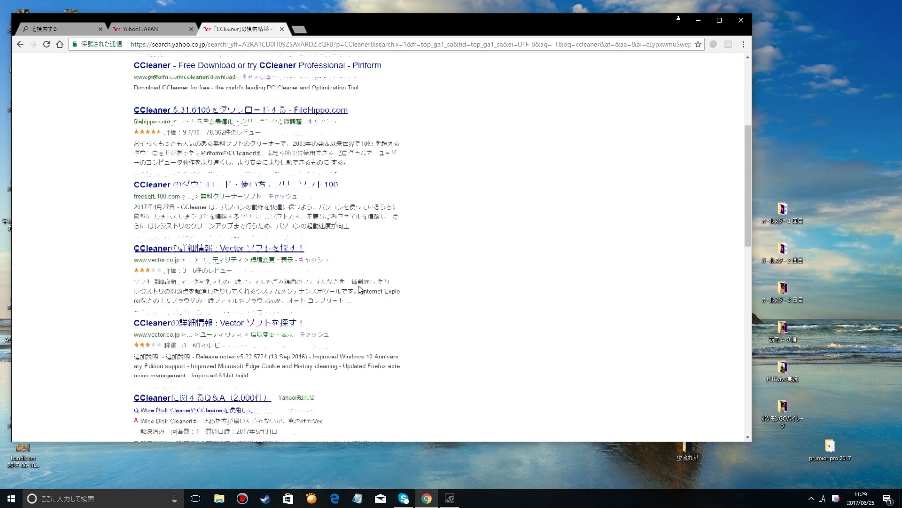
# - Open Piriform's CCleaner download page from the search results and download the free edition
pyautogui.scroll(4, 357, 293)
pyautogui.scroll(3, 357, 295)
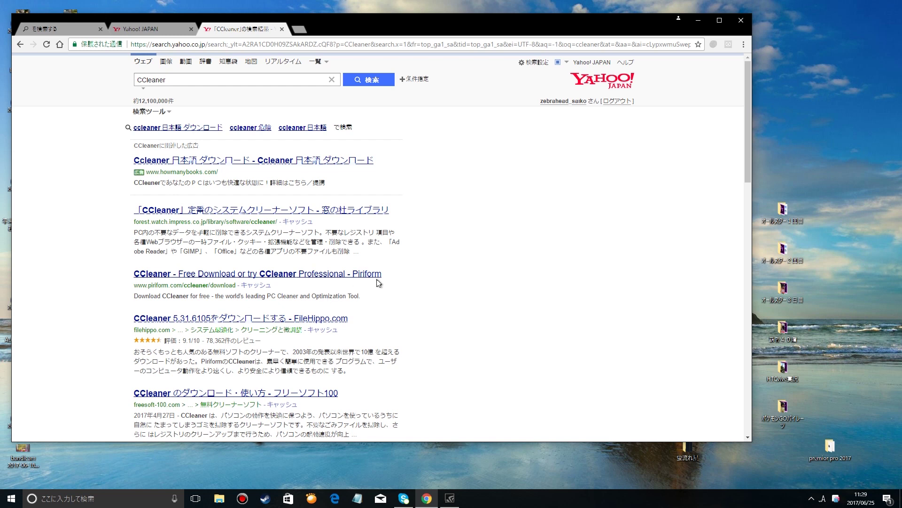
pyautogui.click(348, 279)
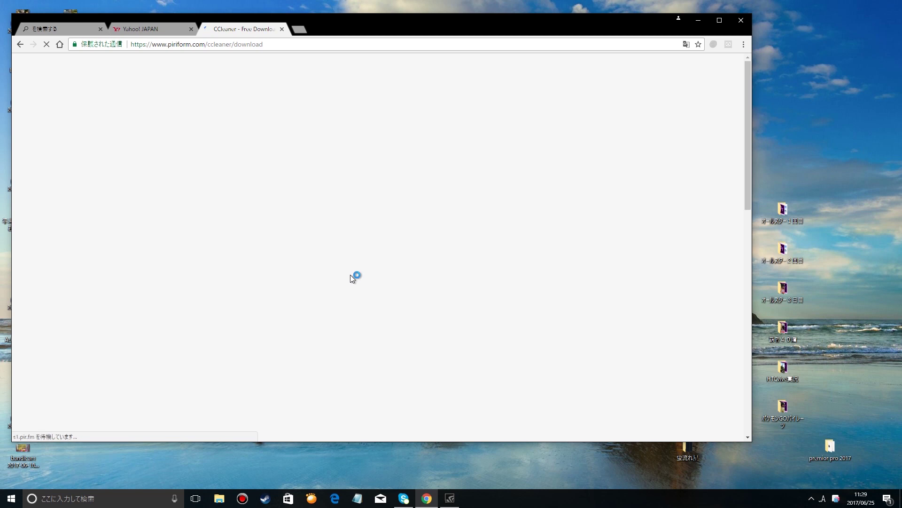
pyautogui.scroll(-3, 359, 269)
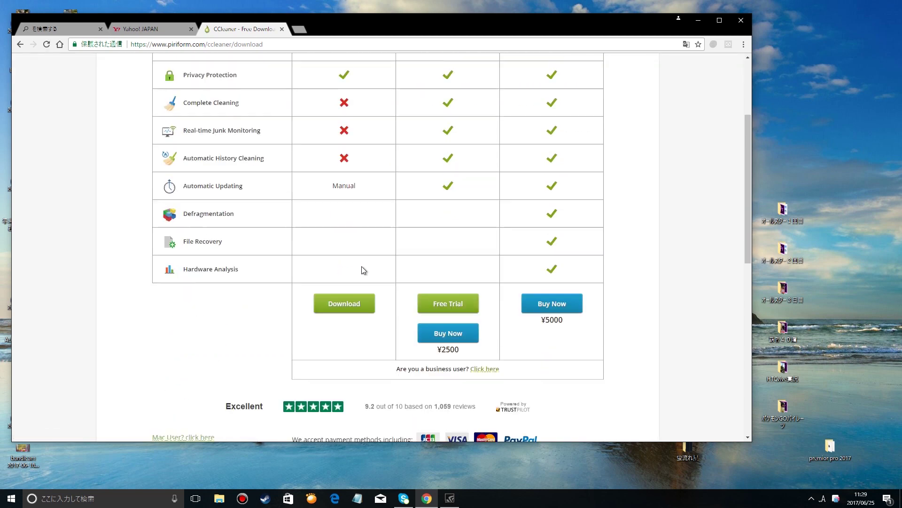
pyautogui.click(354, 306)
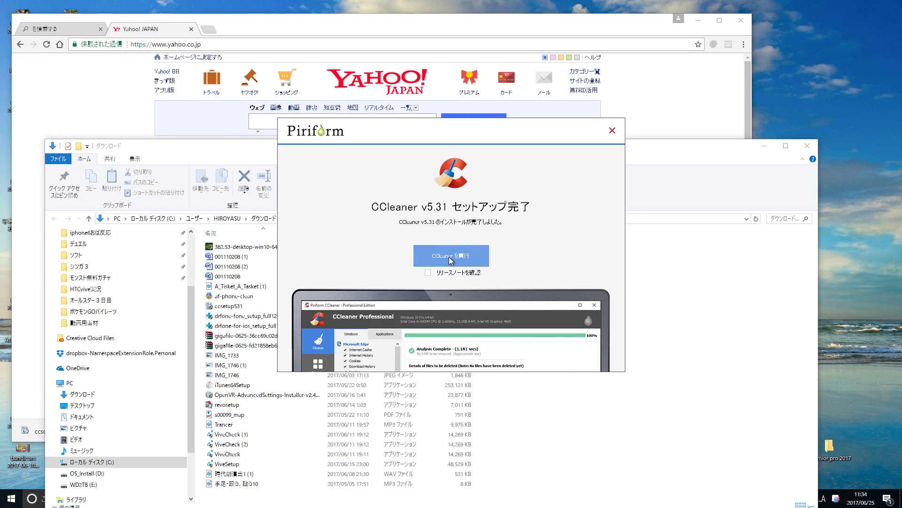
# - Launch CCleaner from the completed setup and analyze the system with the preselected Windows cleaning items
pyautogui.click(450, 257)
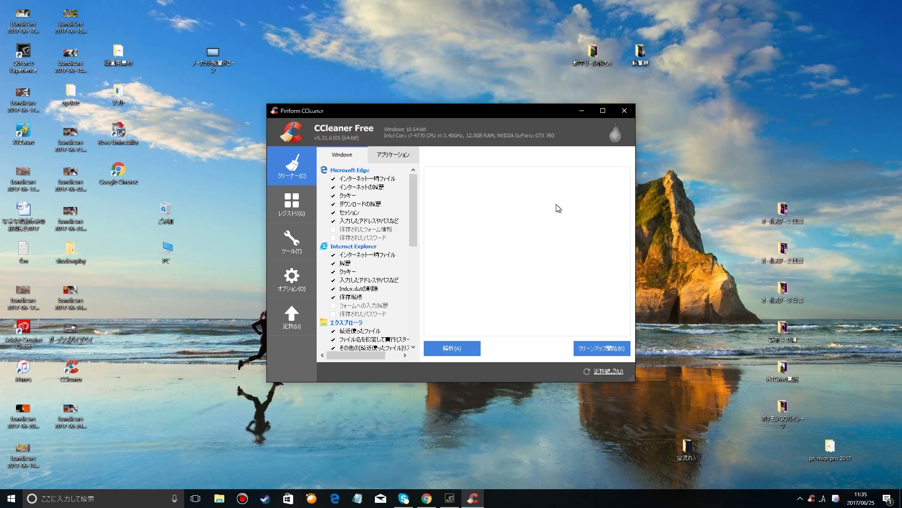
pyautogui.moveTo(414, 207)
pyautogui.mouseDown()
pyautogui.moveTo(407, 313)
pyautogui.moveTo(415, 315)
pyautogui.moveTo(426, 217)
pyautogui.mouseUp()
pyautogui.moveTo(417, 207)
pyautogui.mouseDown()
pyautogui.moveTo(418, 255)
pyautogui.moveTo(427, 203)
pyautogui.mouseUp()
pyautogui.click(463, 353)
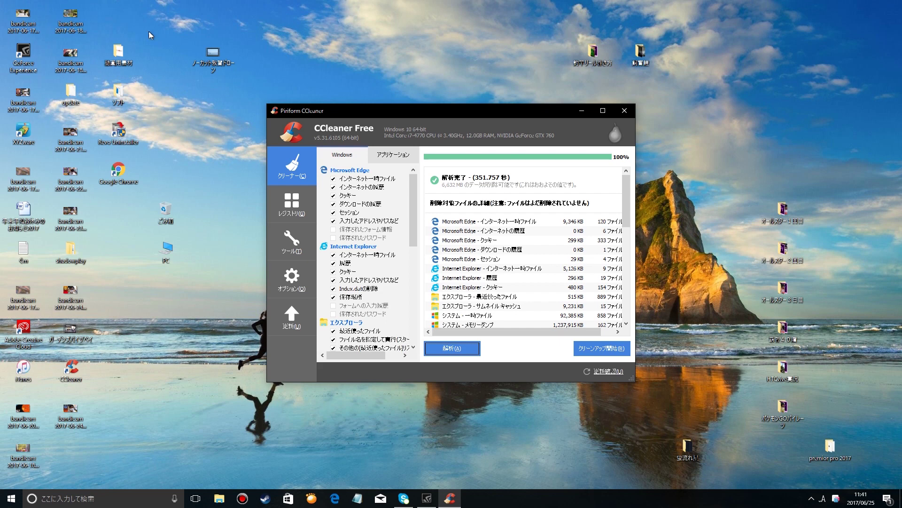
# - Review the analysis list to its end and run the cleanup, confirming deletion of the detected files
pyautogui.moveTo(630, 227); pyautogui.dragTo(628, 321)
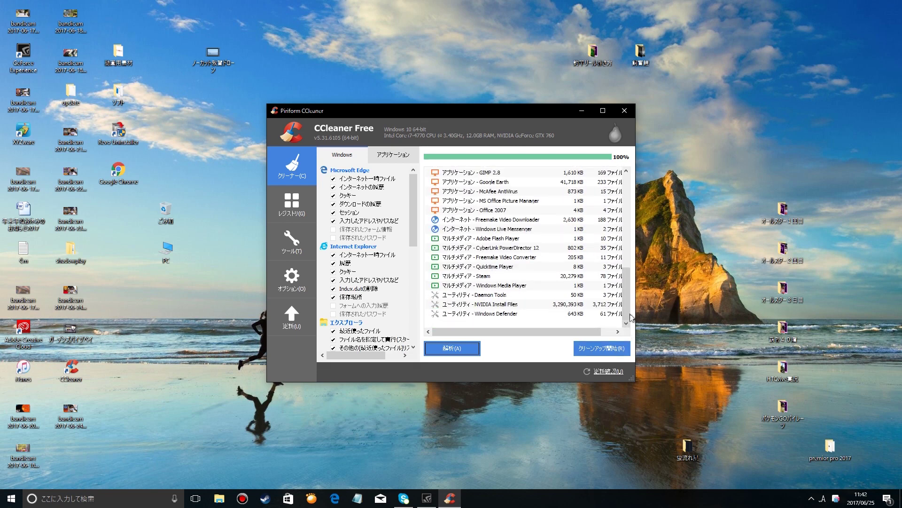
pyautogui.click(610, 349)
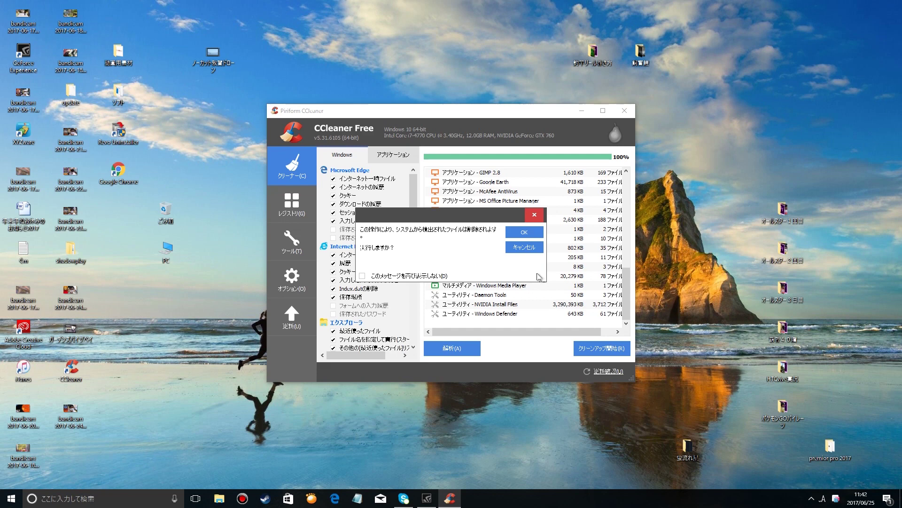
pyautogui.click(523, 233)
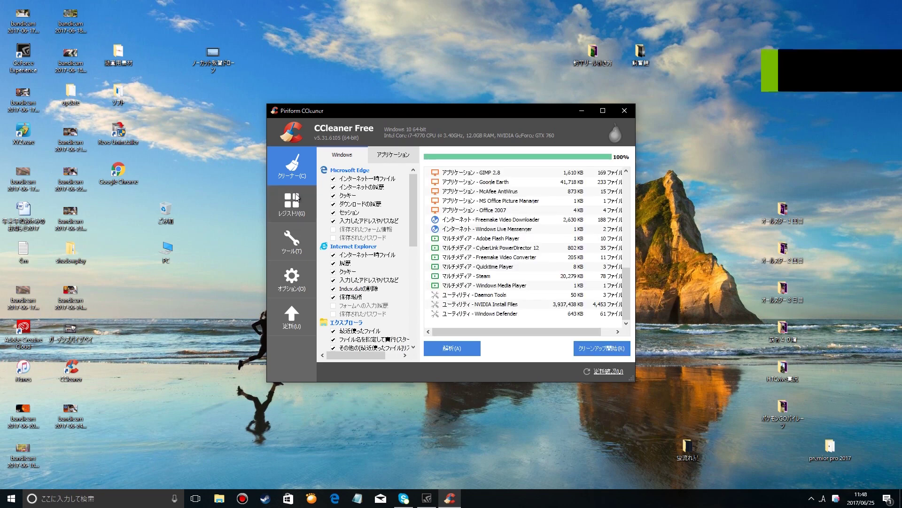
pyautogui.click(298, 209)
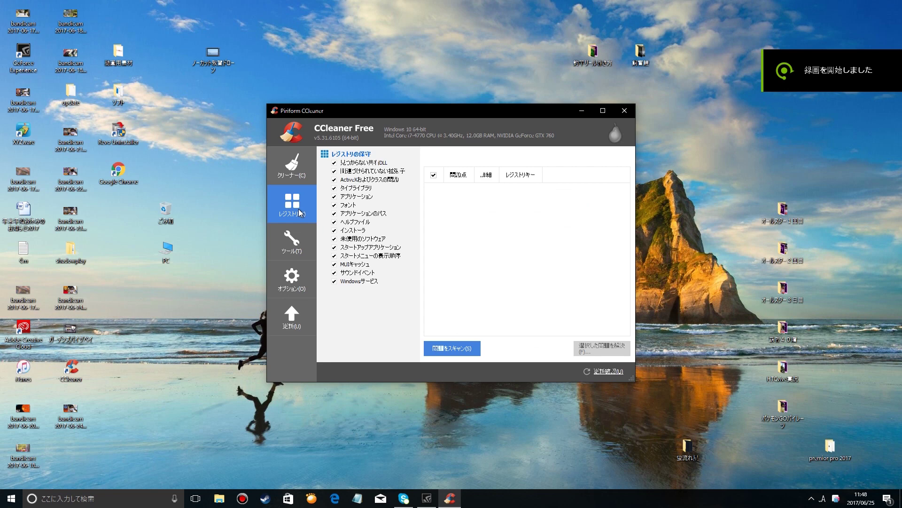
pyautogui.click(291, 180)
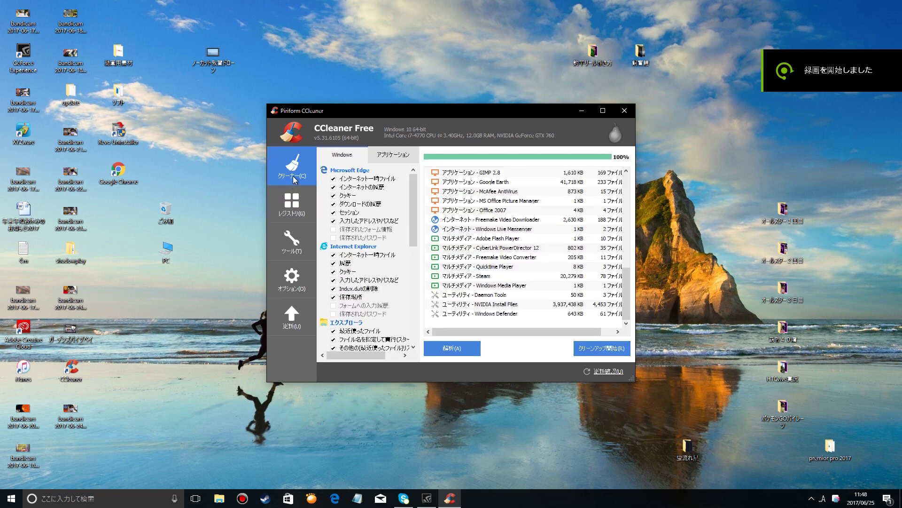
pyautogui.moveTo(627, 282)
pyautogui.mouseDown()
pyautogui.moveTo(635, 174)
pyautogui.moveTo(628, 291)
pyautogui.mouseUp()
pyautogui.scroll(-1, 634, 271)
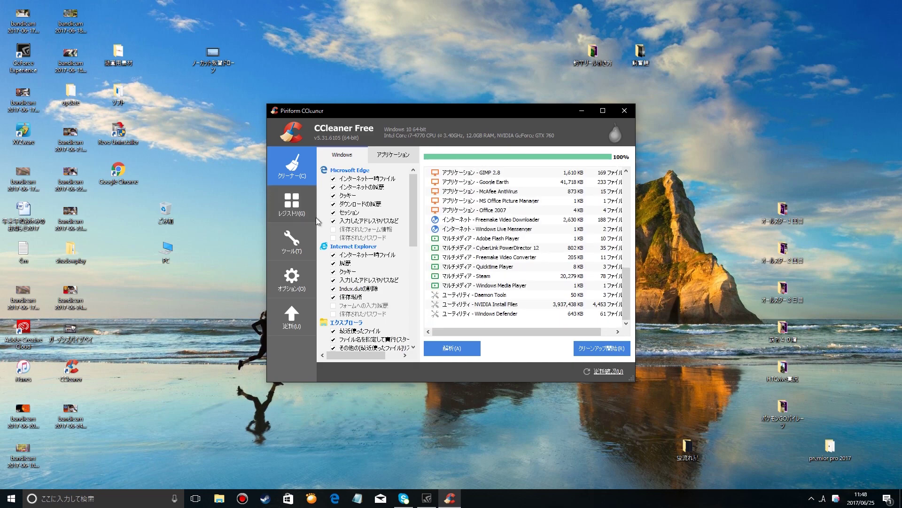
# - Scan the registry for issues with all checks enabled and look through the issue list
pyautogui.click(303, 205)
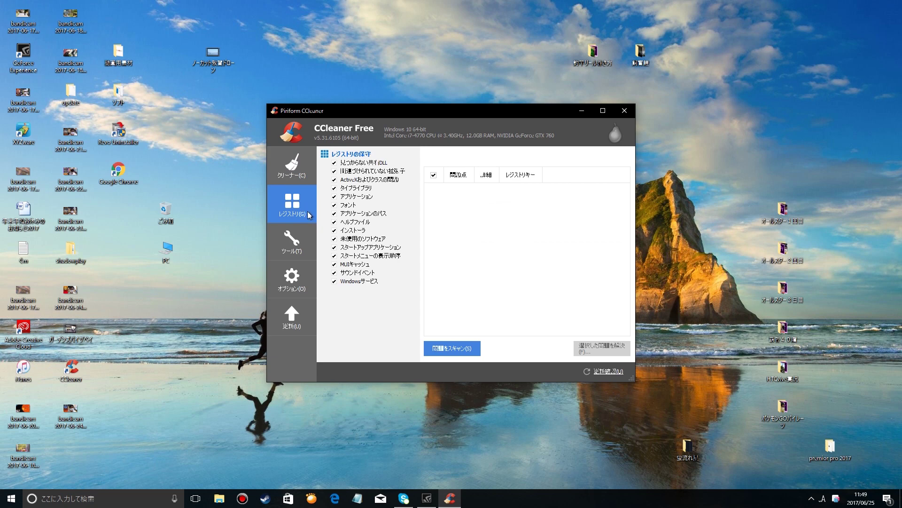
pyautogui.click(450, 349)
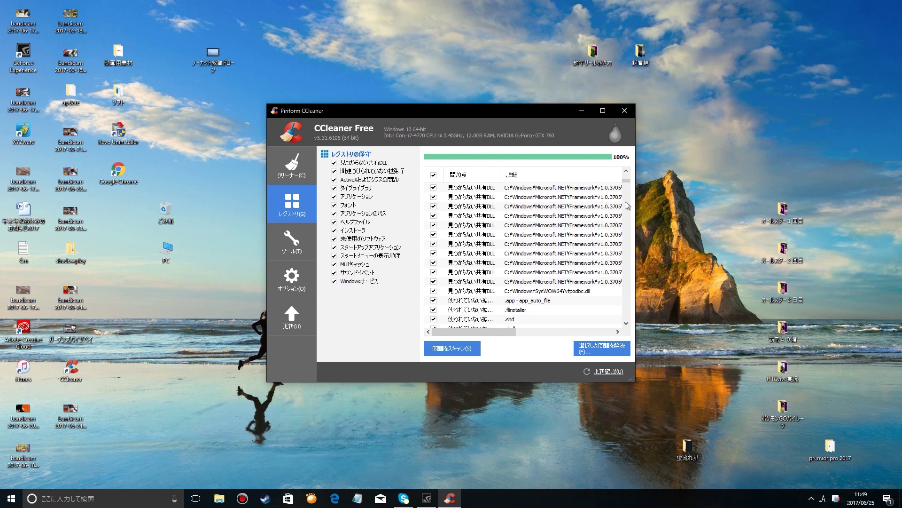
pyautogui.scroll(-6, 627, 184)
pyautogui.moveTo(628, 186); pyautogui.dragTo(633, 167)
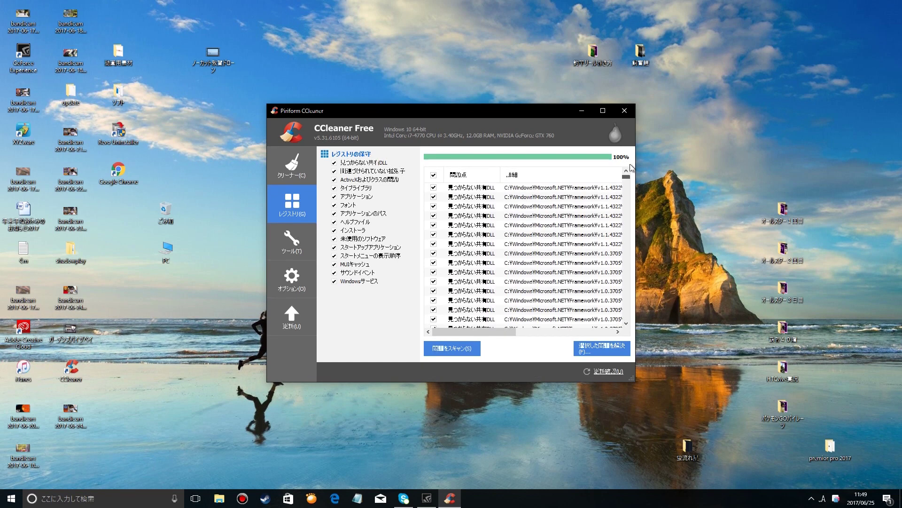
# - Back up the registry to the desktop as cc_20170625_114947 and fix all selected registry issues
pyautogui.click(605, 352)
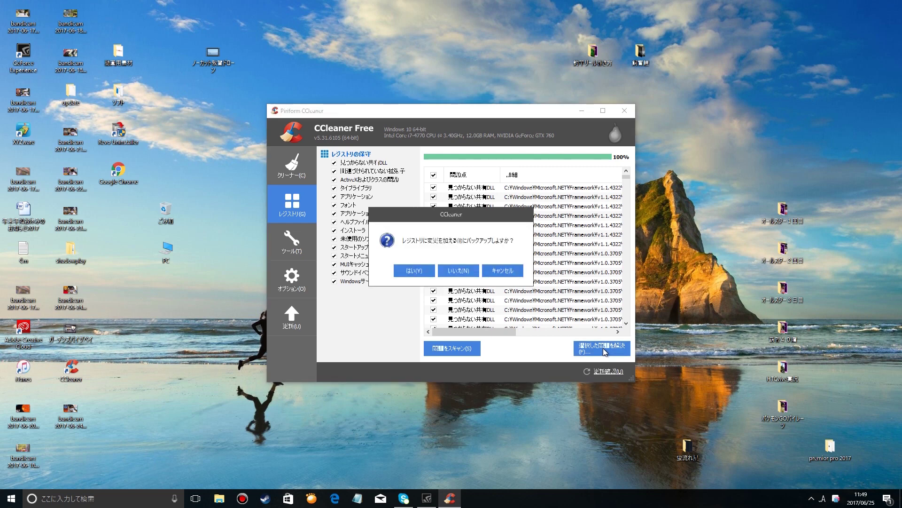
pyautogui.click(429, 273)
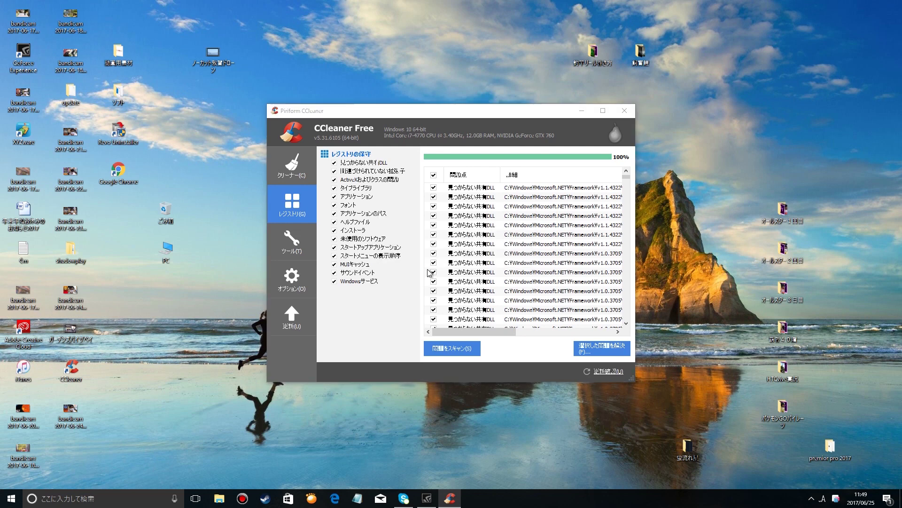
pyautogui.click(306, 203)
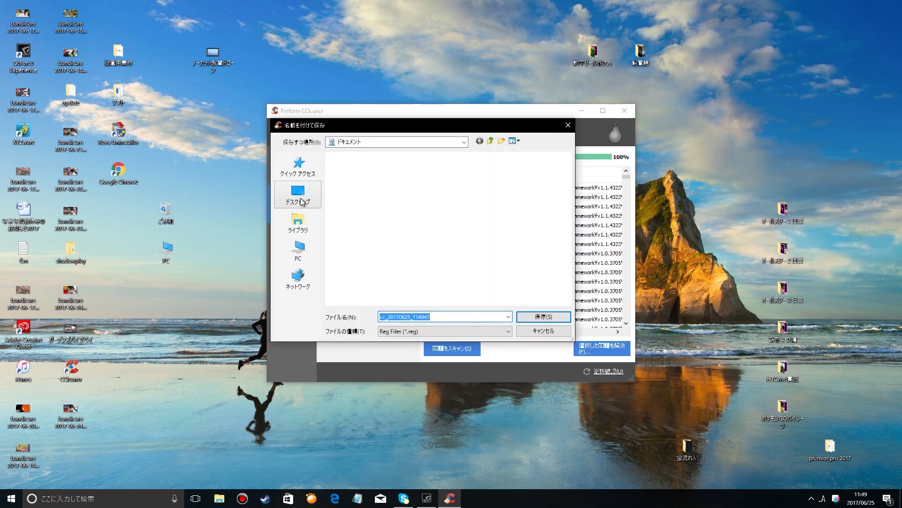
pyautogui.click(543, 317)
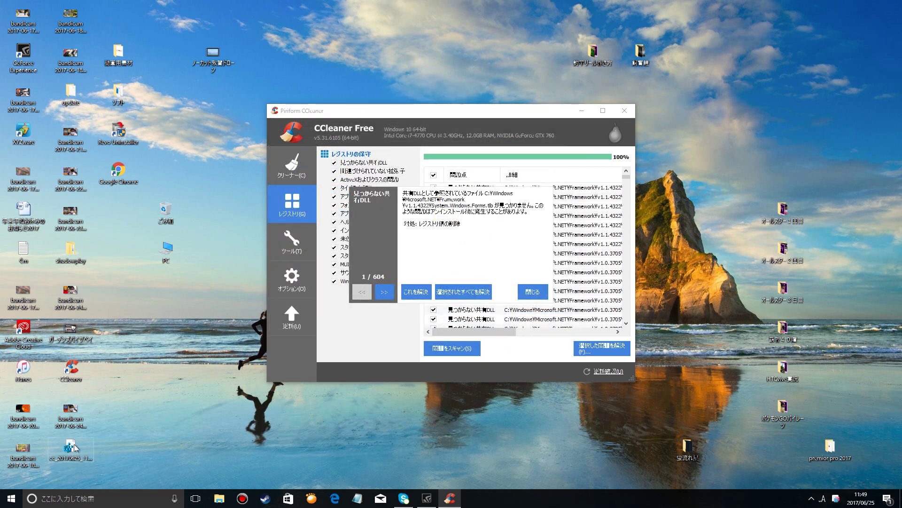
pyautogui.click(479, 294)
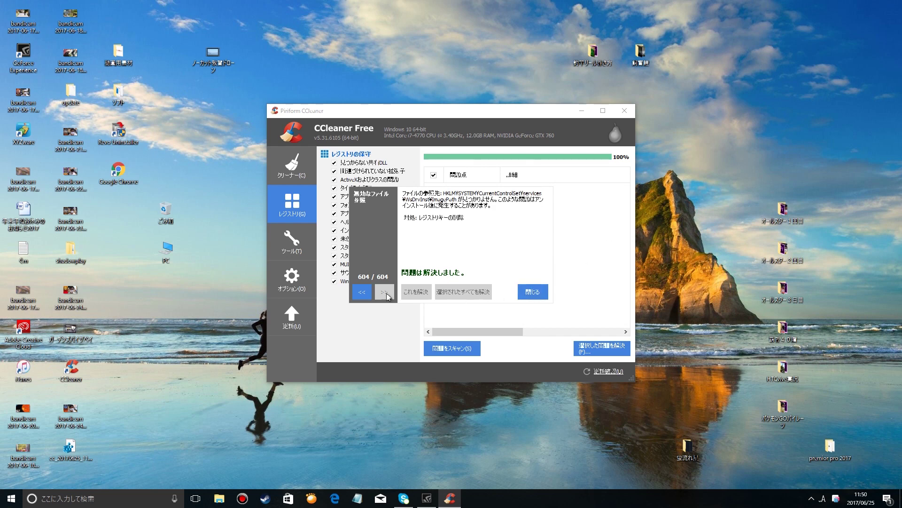
pyautogui.click(533, 292)
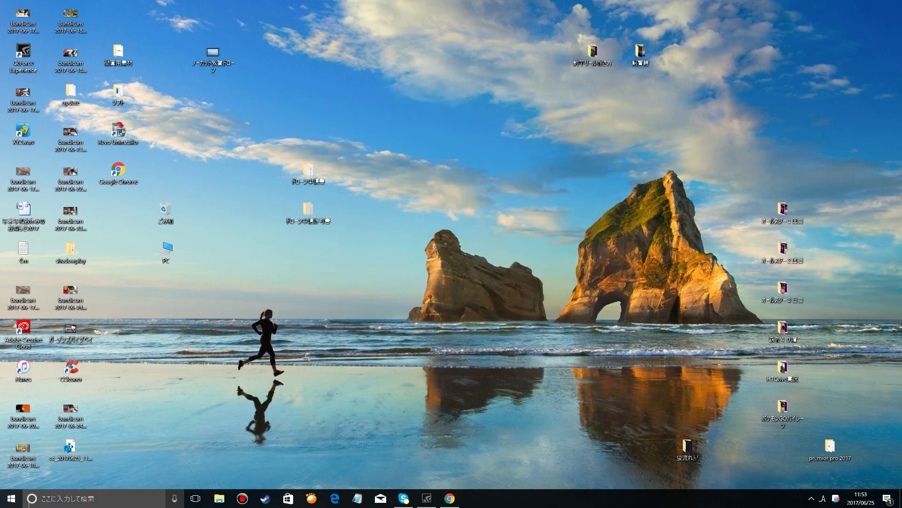
# - Search Windows for コントロール, open the Control Panel and move its window higher on the desktop
pyautogui.rightClick(35, 498)
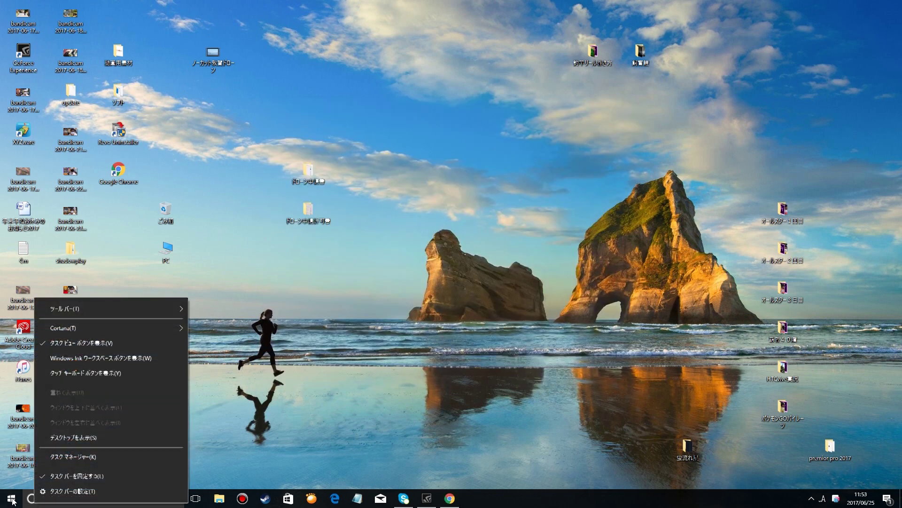
pyautogui.click(12, 498)
pyautogui.write('k')
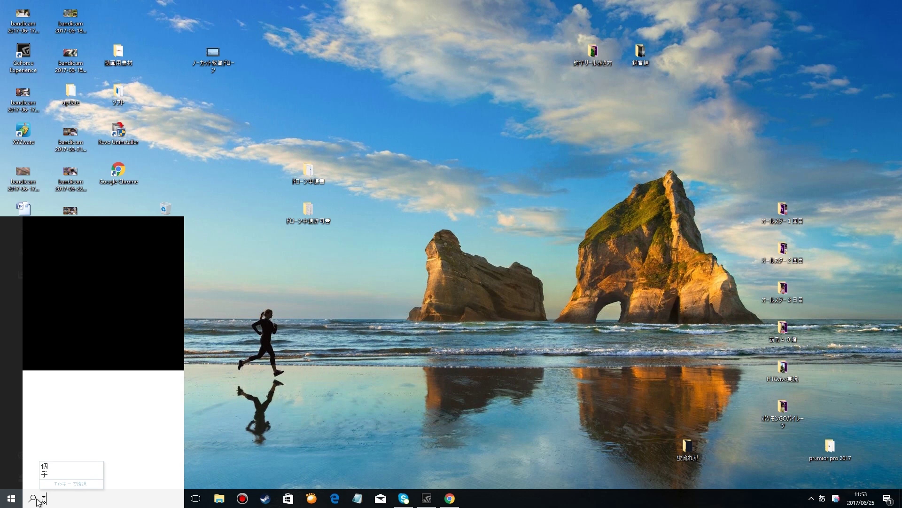
pyautogui.write('ntor')
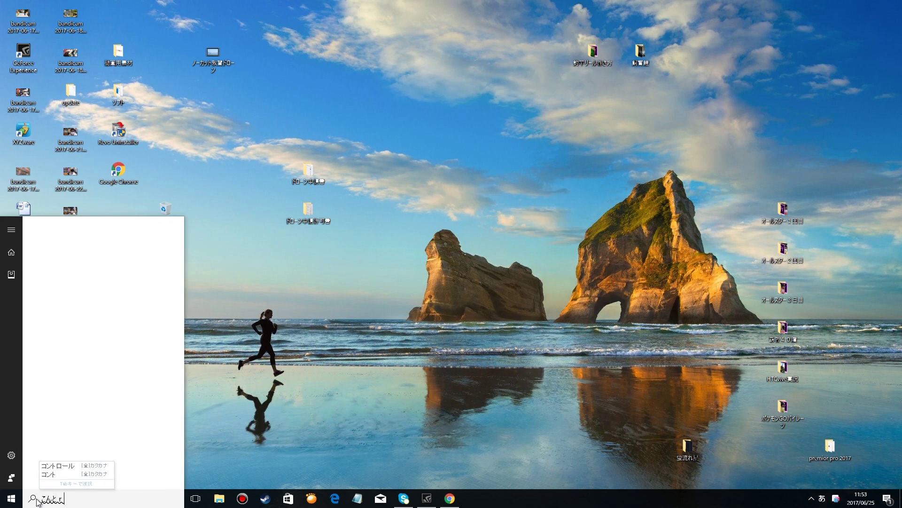
pyautogui.press('Tab')
pyautogui.press('Return')
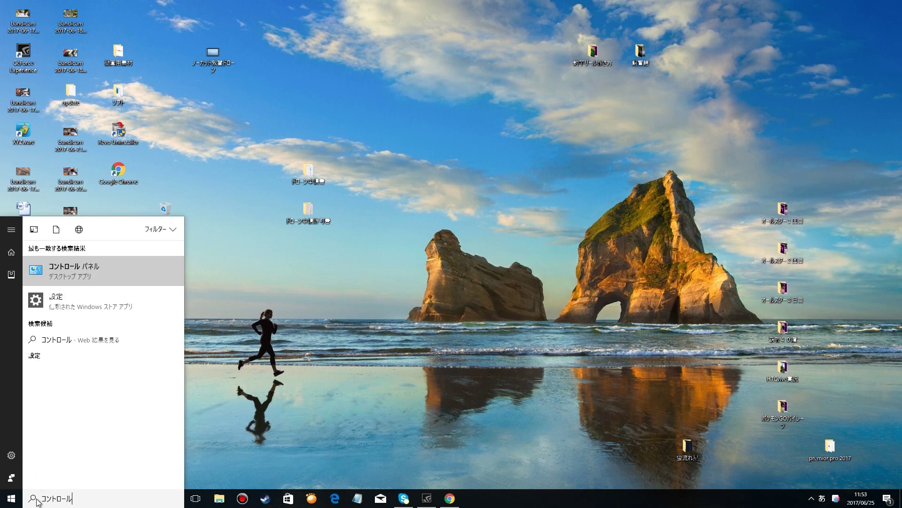
pyautogui.click(88, 268)
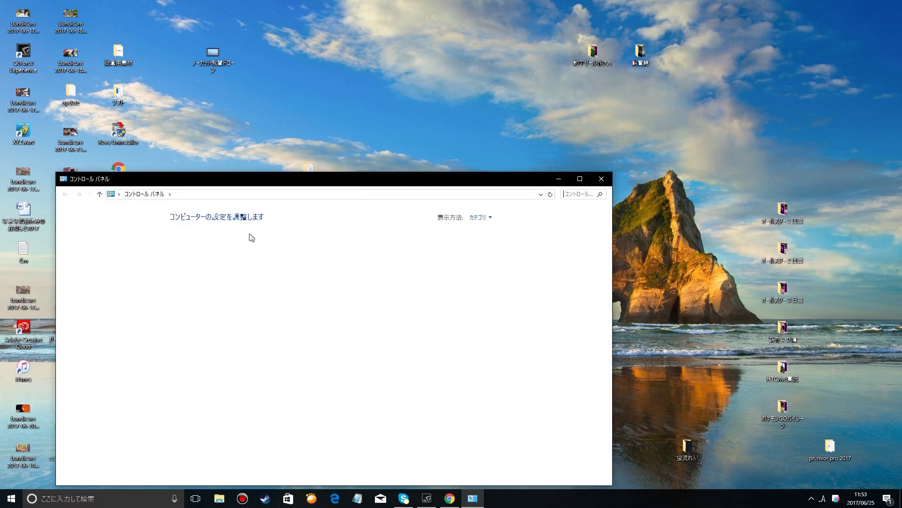
pyautogui.moveTo(286, 180); pyautogui.dragTo(282, 126)
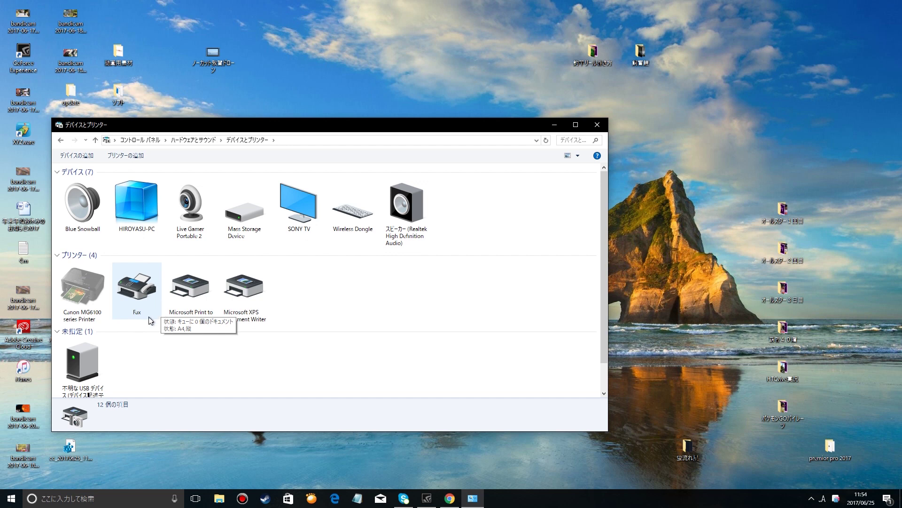
# - Remove the Fax device from Devices and Printers and close the window
pyautogui.click(141, 299)
pyautogui.rightClick(141, 300)
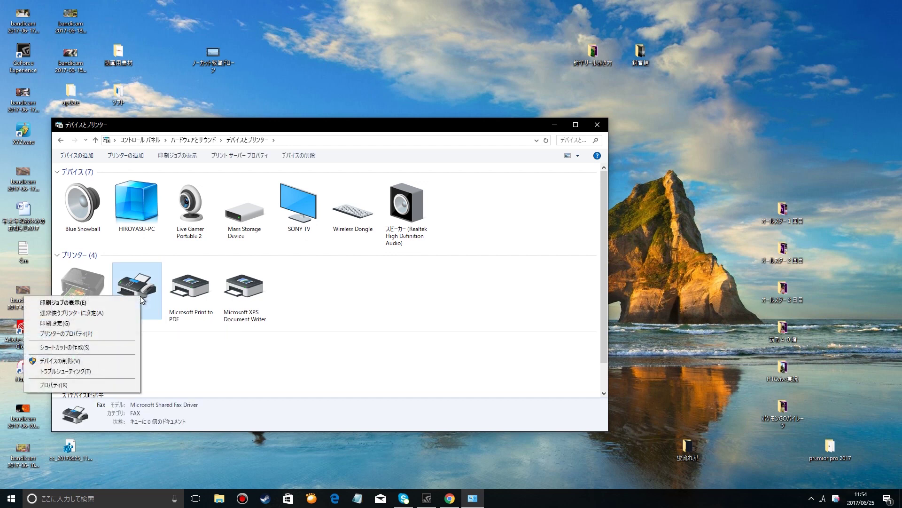
pyautogui.click(132, 361)
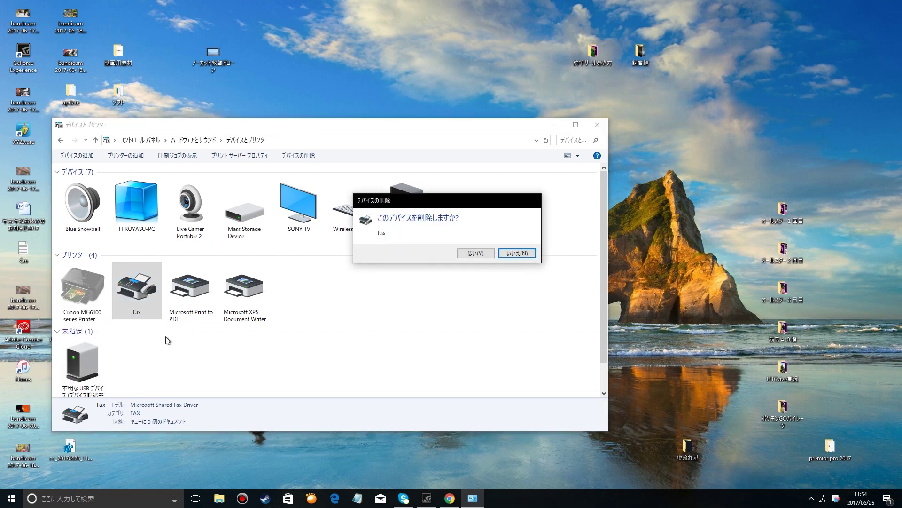
pyautogui.click(490, 253)
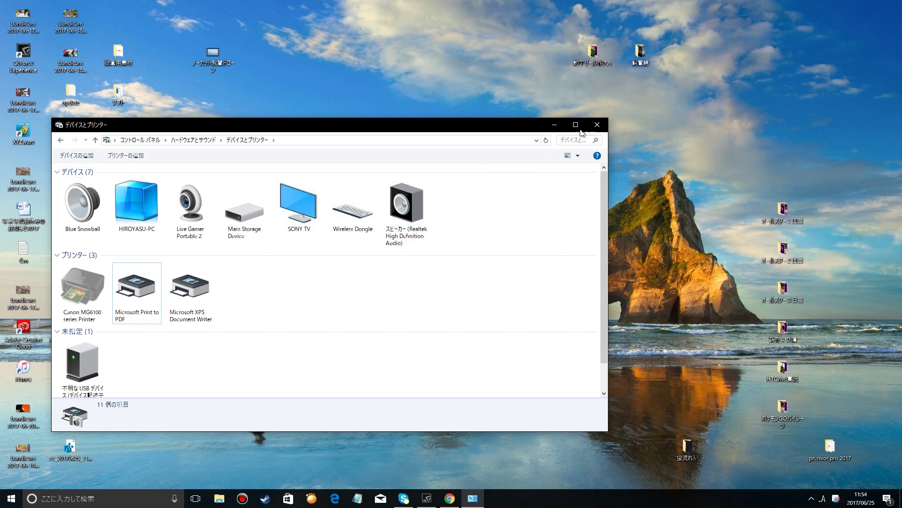
pyautogui.click(599, 126)
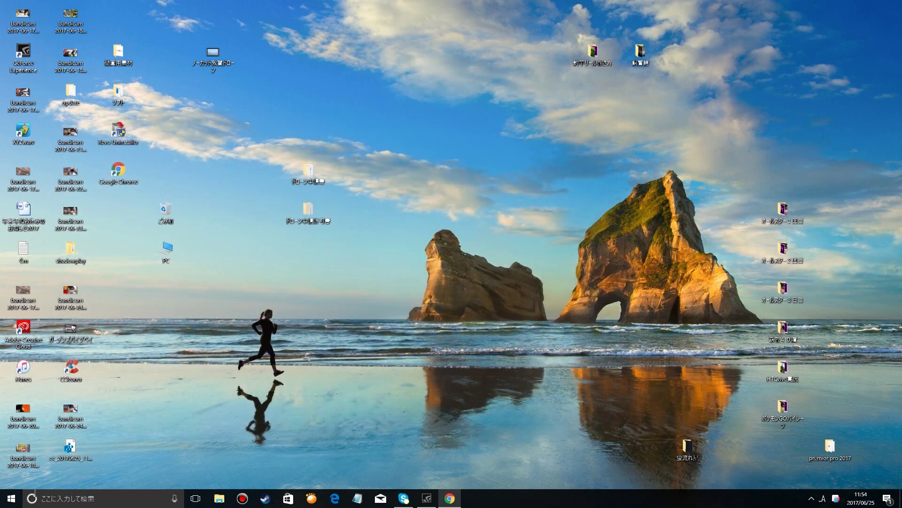
# - Search Windows for デフラグ and open the drive optimization tool
pyautogui.click(32, 498)
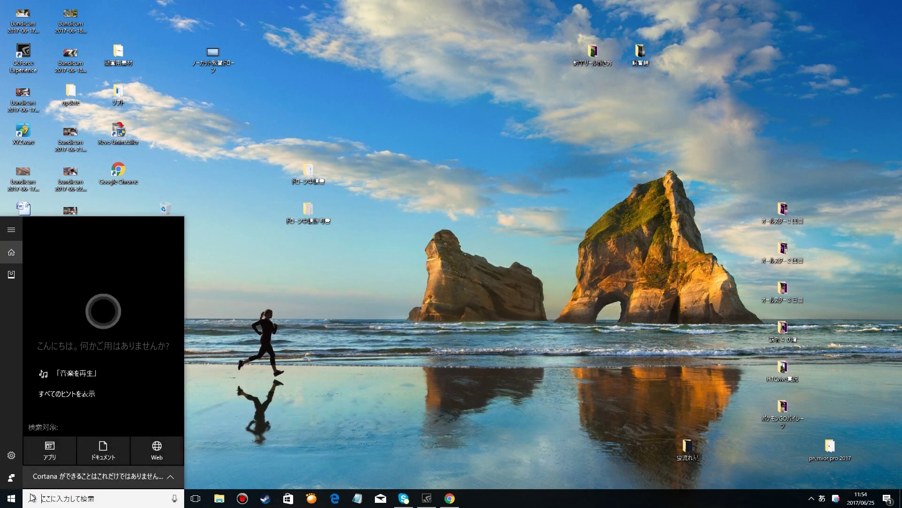
pyautogui.write('defur')
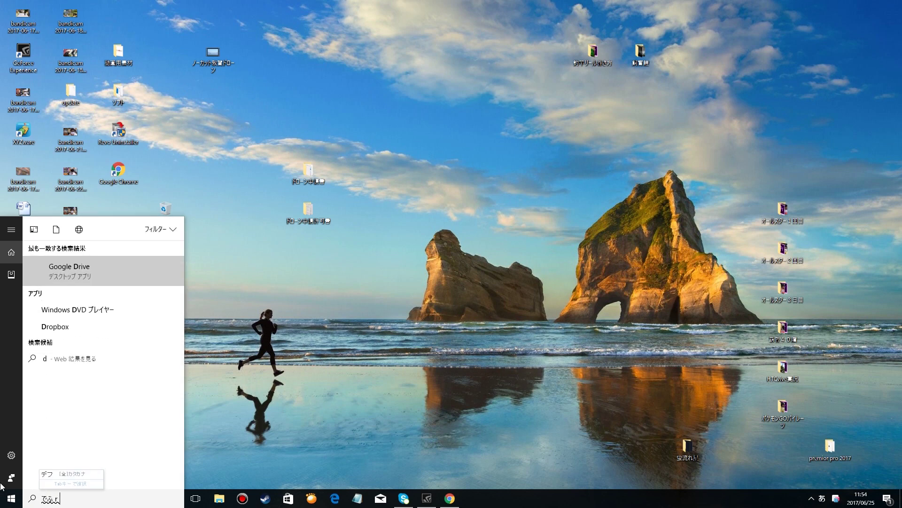
pyautogui.write('agu')
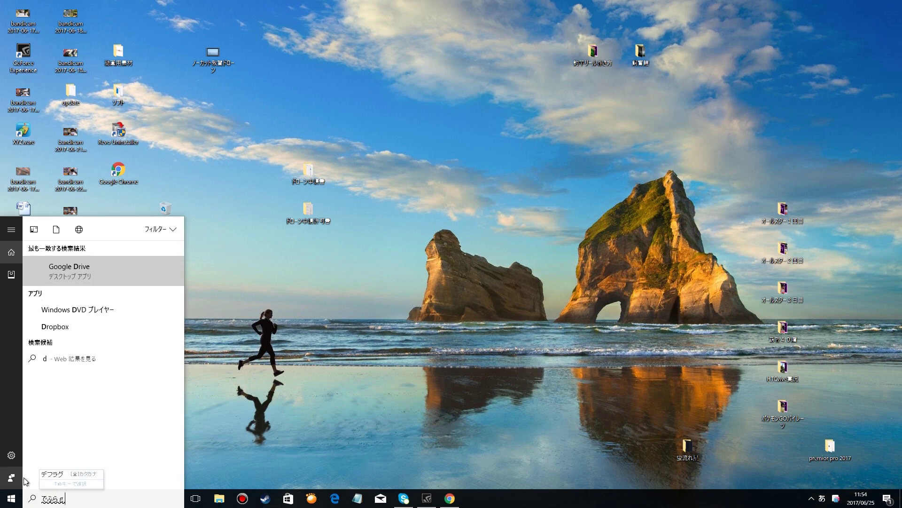
pyautogui.press('Tab')
pyautogui.press('Return')
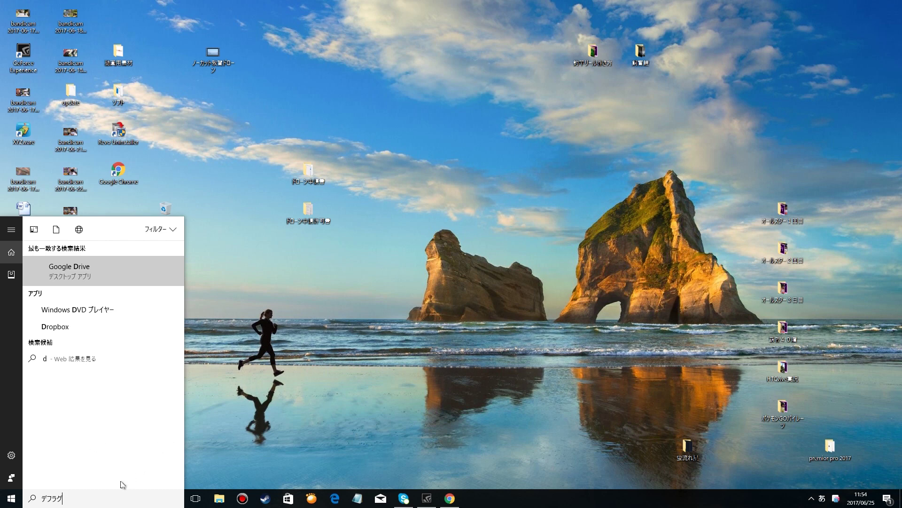
pyautogui.click(86, 276)
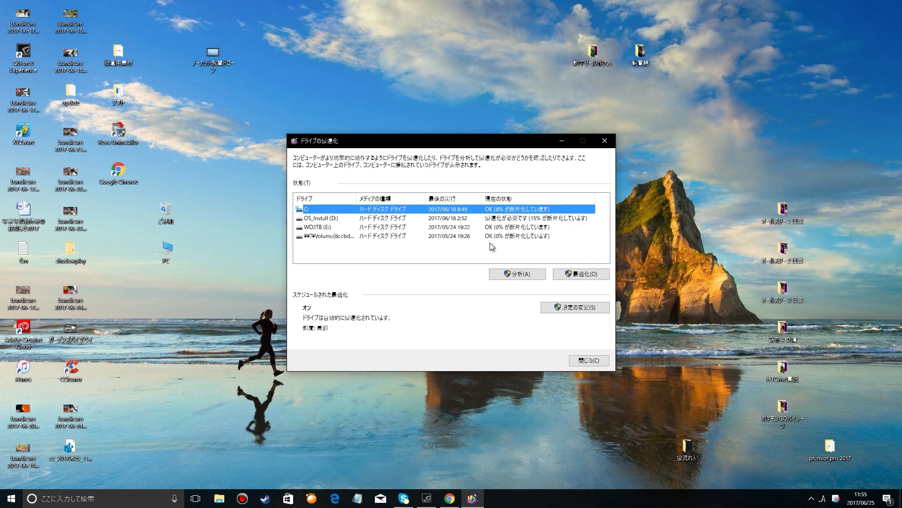
# - Select drive C: in the drive list and start optimizing it
pyautogui.click(493, 226)
pyautogui.click(509, 252)
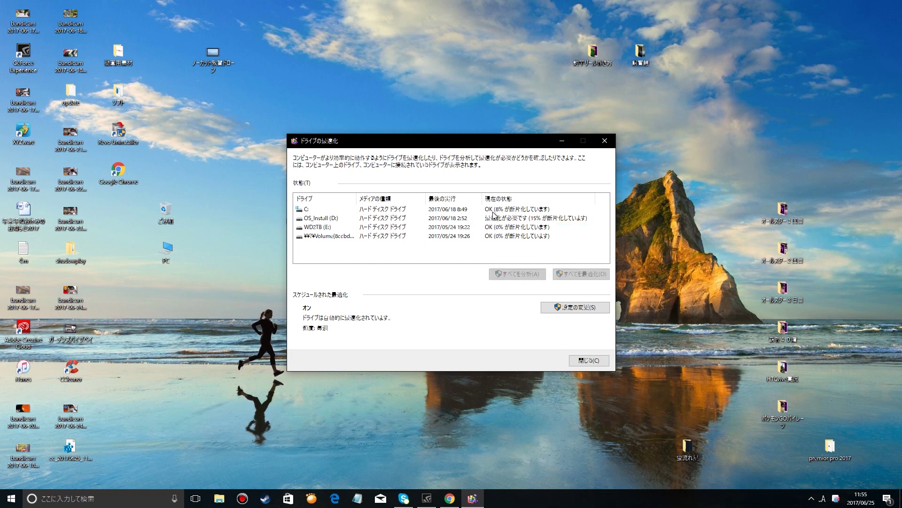
pyautogui.click(493, 211)
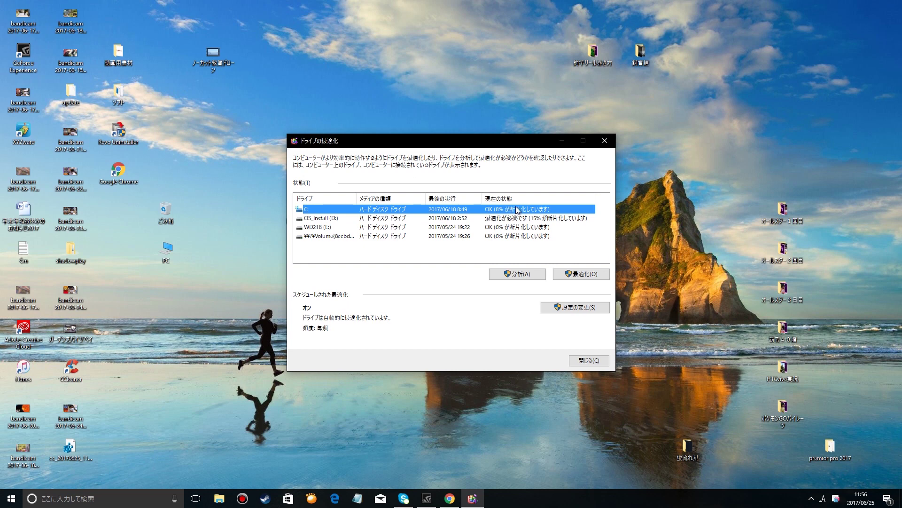
pyautogui.click(573, 275)
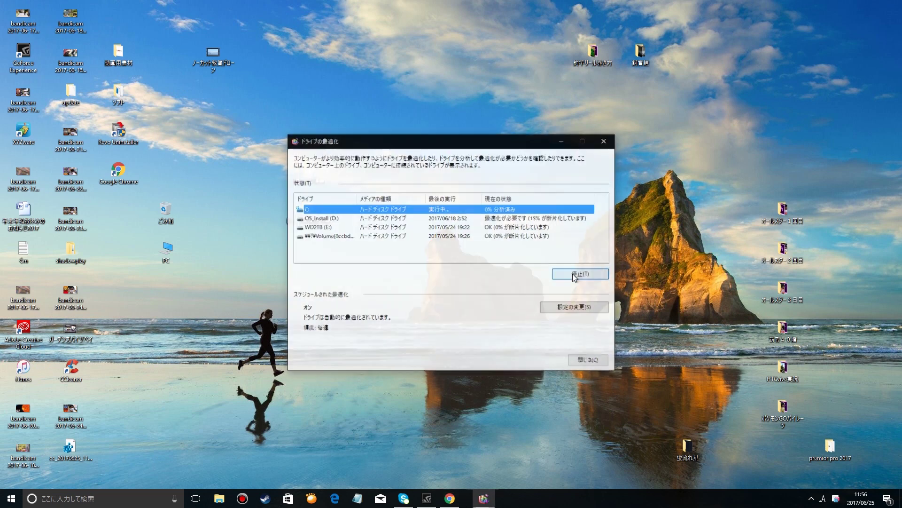